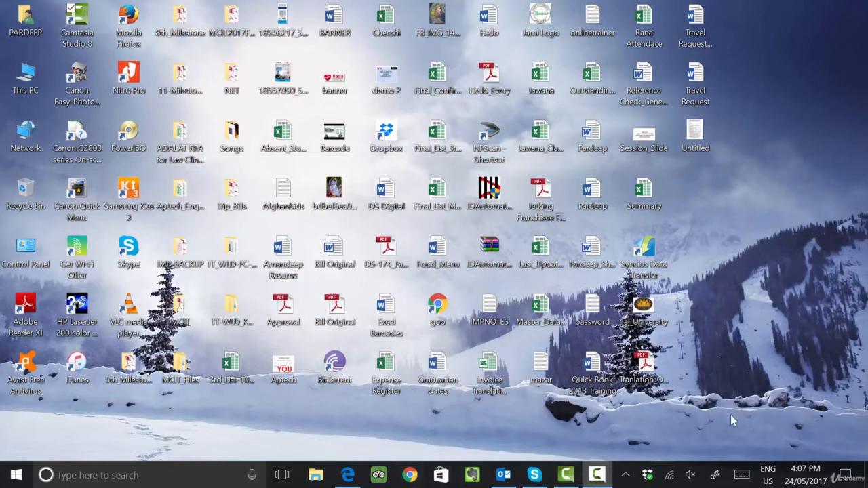
# - Launch Word and create a blank document
pyautogui.press('super+r')
pyautogui.press('Return')
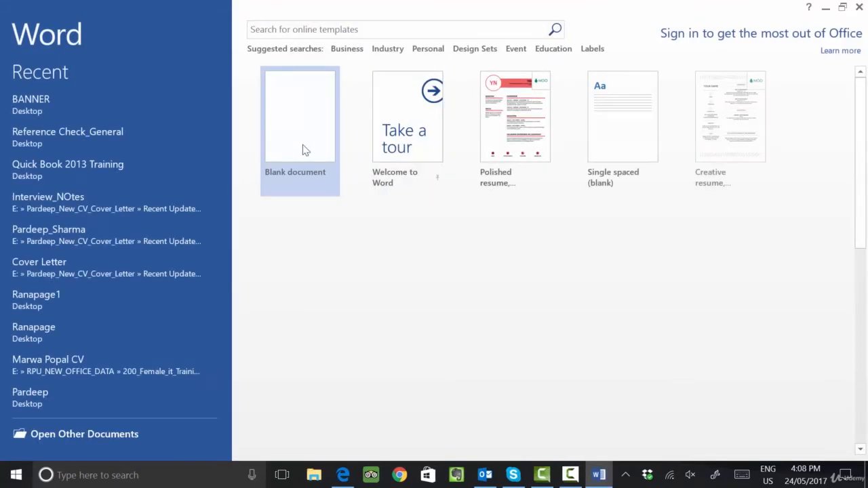
pyautogui.click(304, 150)
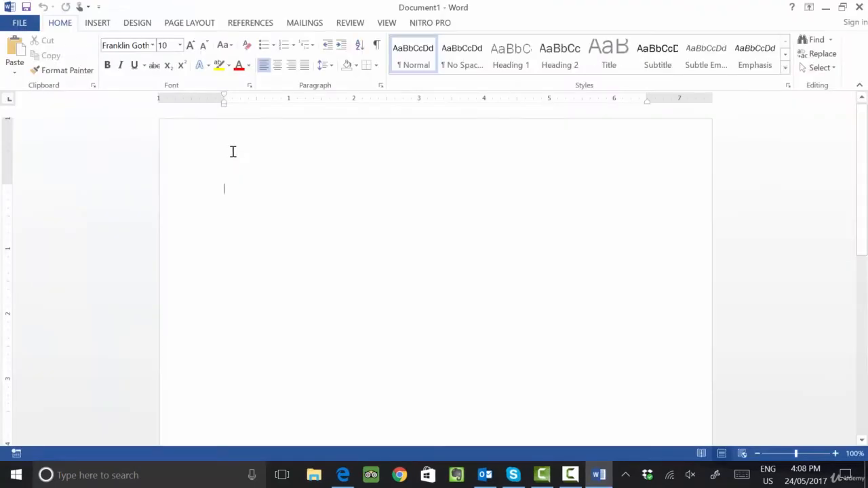
# - Search the online templates for "Bill" and close Word
pyautogui.click(17, 27)
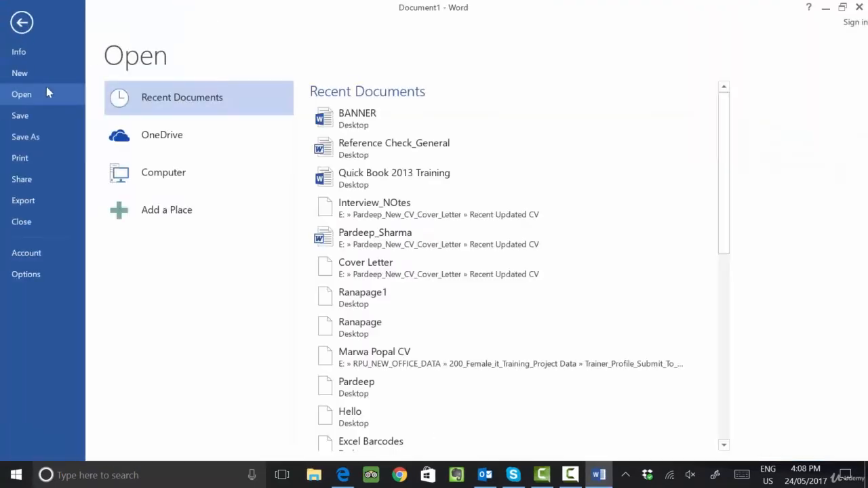
pyautogui.click(37, 74)
pyautogui.click(167, 100)
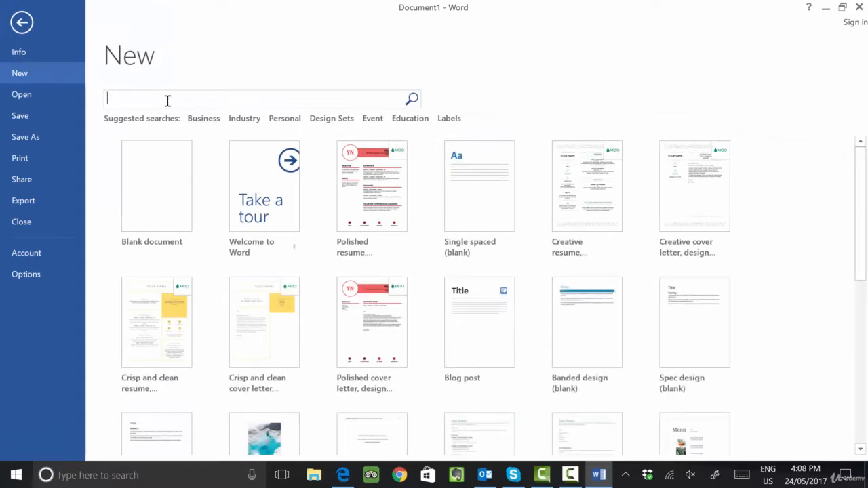
pyautogui.write('Bill')
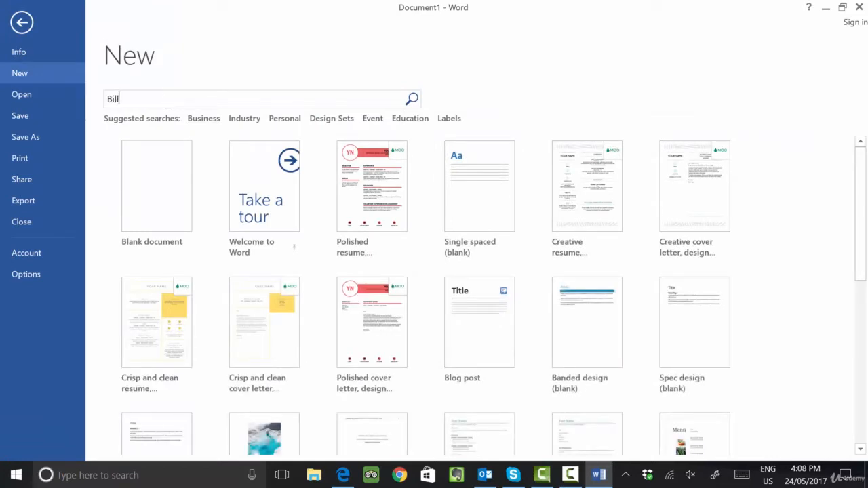
pyautogui.press('Return')
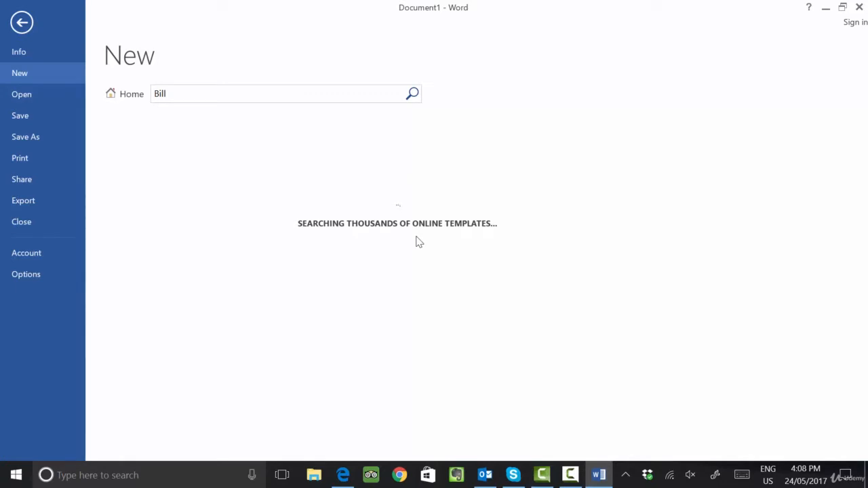
pyautogui.click(859, 7)
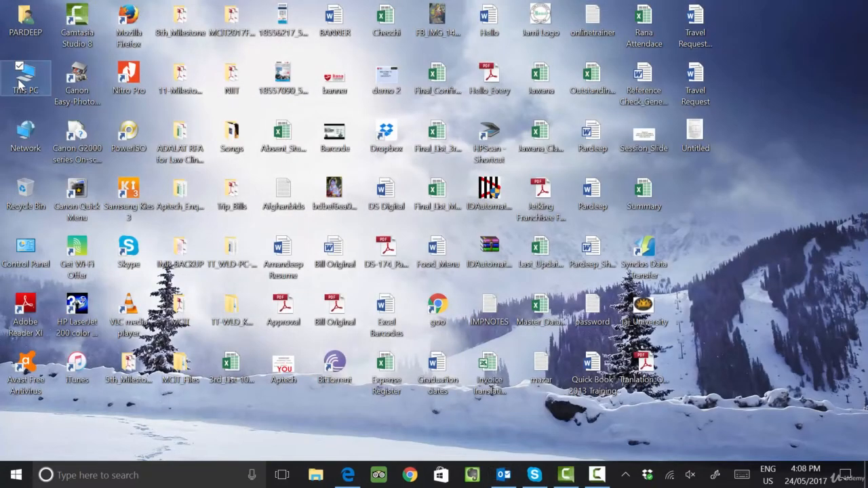
# - Browse in File Explorer to the TETRA_TECH_WLD_PROJECT_DATA folder inside RPU_NEW_OFFICE_DATA on Local Disk (E:)
pyautogui.doubleClick(25, 76)
pyautogui.doubleClick(531, 260)
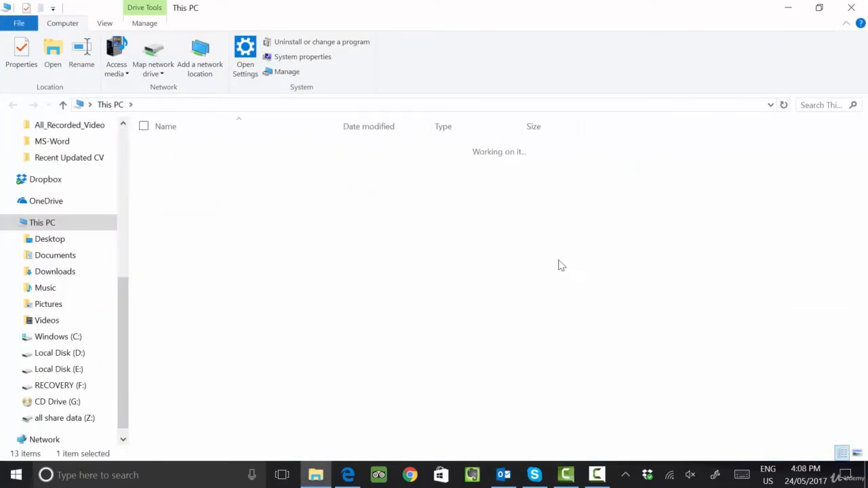
pyautogui.click(293, 379)
pyautogui.scroll(-8, 291, 374)
pyautogui.doubleClick(181, 335)
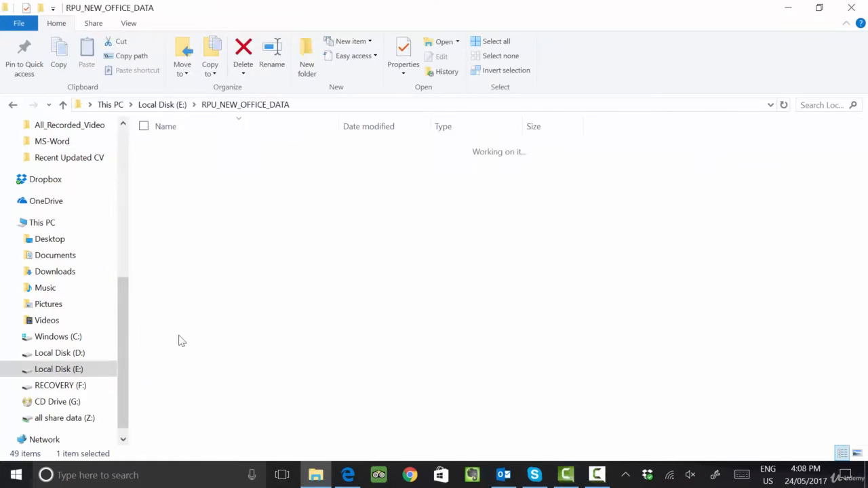
pyautogui.doubleClick(211, 379)
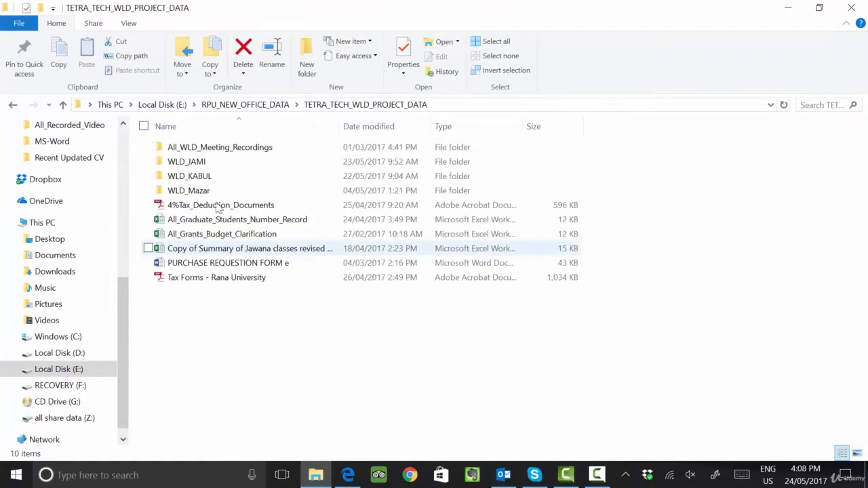
# - Open the folder WLD_KABUL > TT_WLD_ROUND_ONE_ALL_DATA > WLD_TRAINING_DATA > TT-WLD_Student_Payment_Log_Sheet
pyautogui.doubleClick(196, 175)
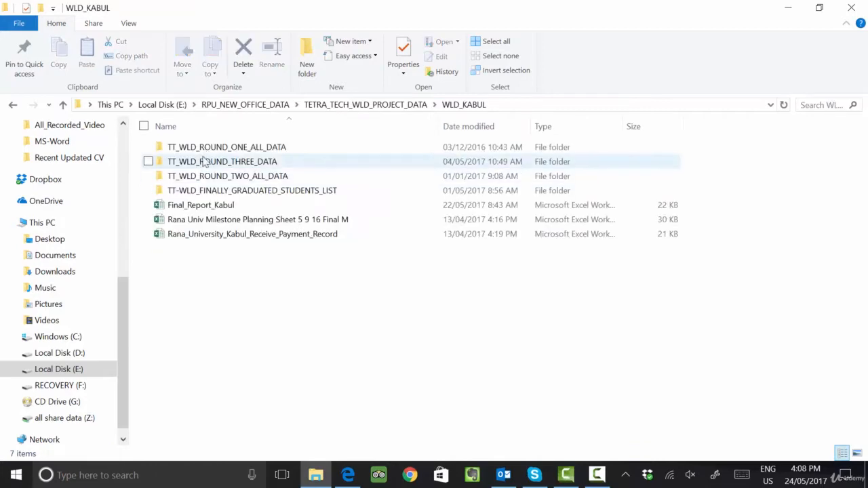
pyautogui.click(203, 150)
pyautogui.doubleClick(202, 150)
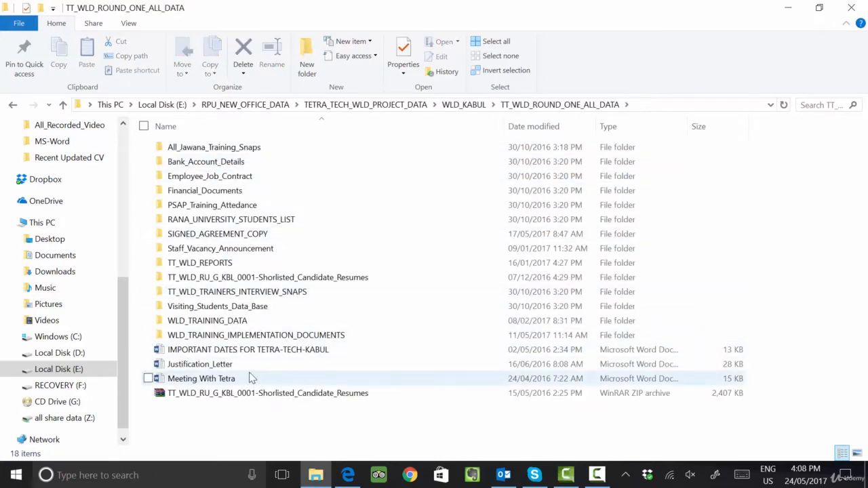
pyautogui.doubleClick(242, 321)
pyautogui.scroll(-3, 247, 332)
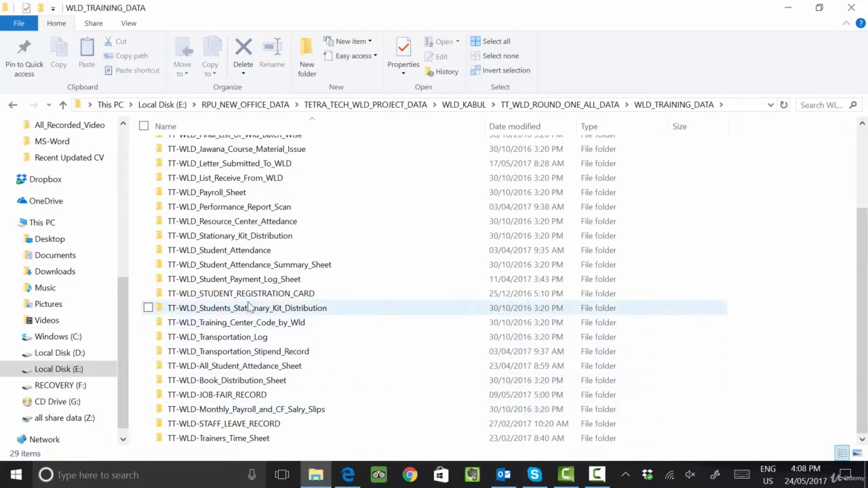
pyautogui.doubleClick(230, 278)
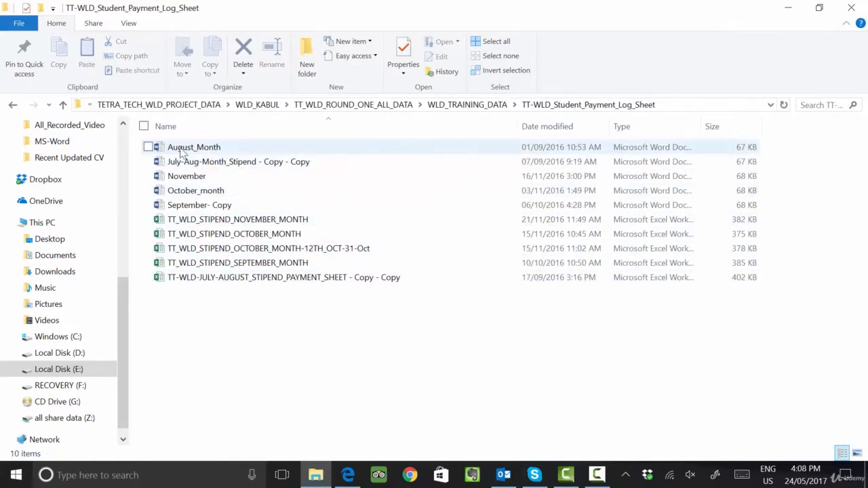
# - Copy the August_Month Word document to the desktop and close the folder window
pyautogui.rightClick(180, 151)
pyautogui.click(57, 383)
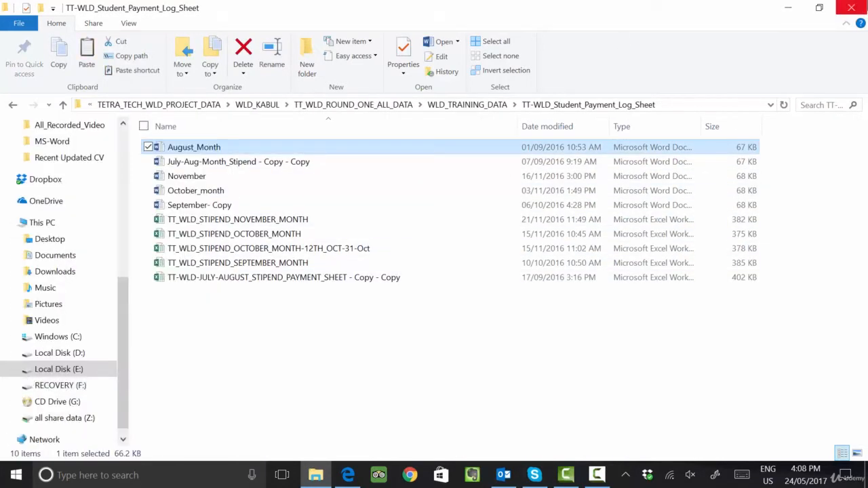
pyautogui.click(852, 8)
pyautogui.rightClick(727, 209)
pyautogui.click(665, 273)
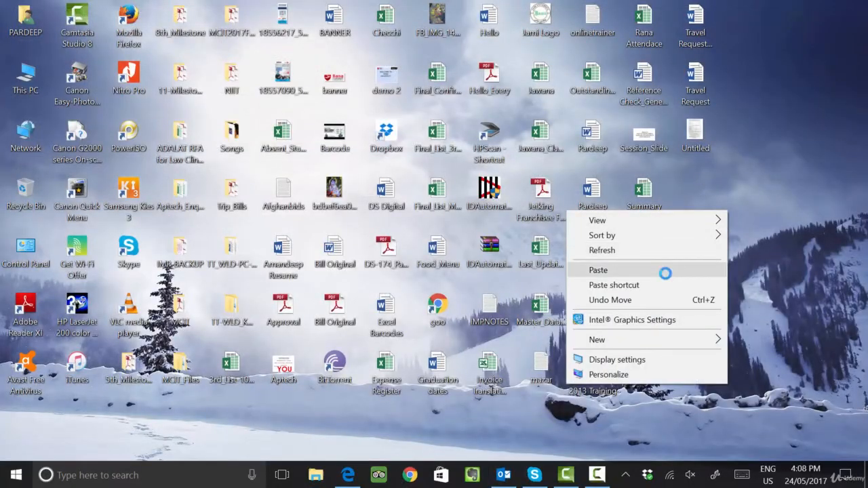
# - Open August_Month from the desktop in Word, allowing its SQL command and resolving the missing data source through the options
pyautogui.doubleClick(730, 197)
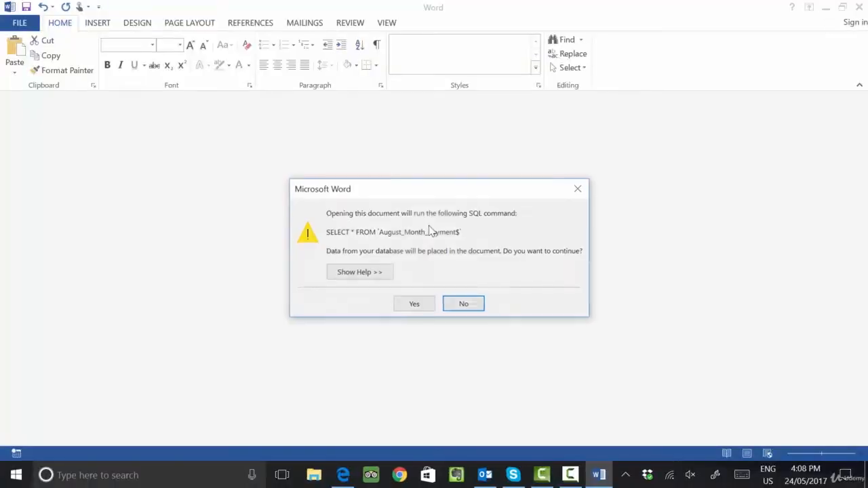
pyautogui.click(414, 304)
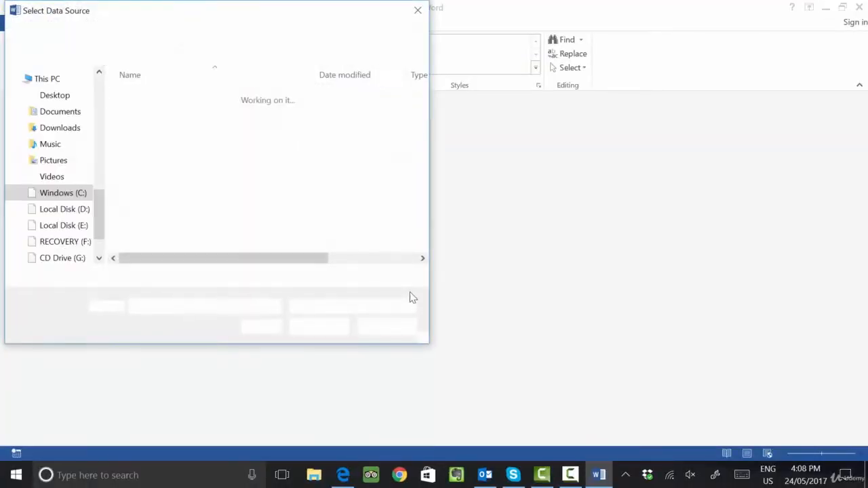
pyautogui.click(398, 330)
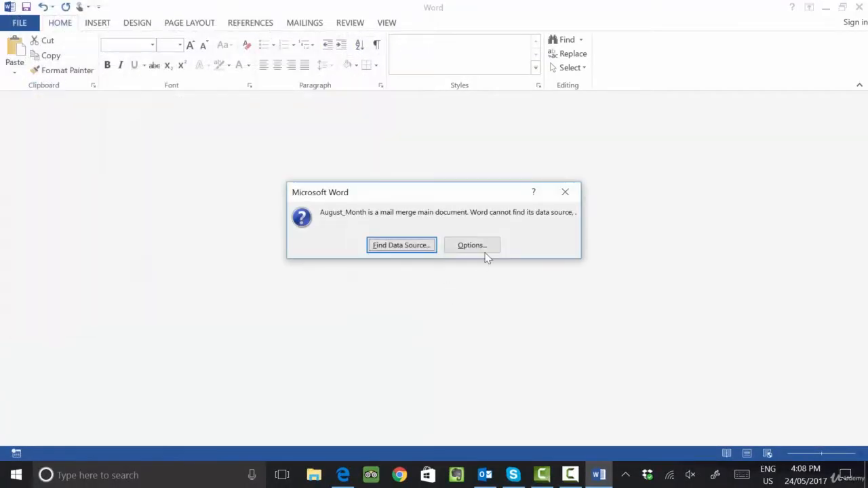
pyautogui.click(401, 246)
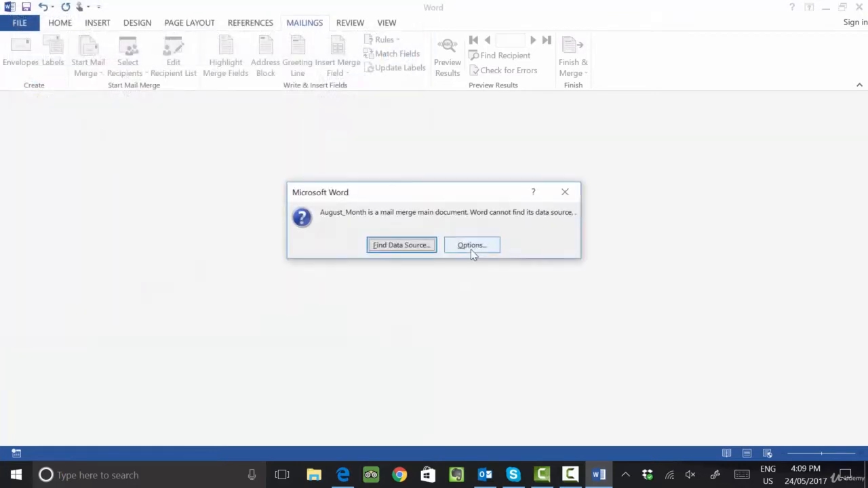
pyautogui.click(471, 250)
pyautogui.click(468, 273)
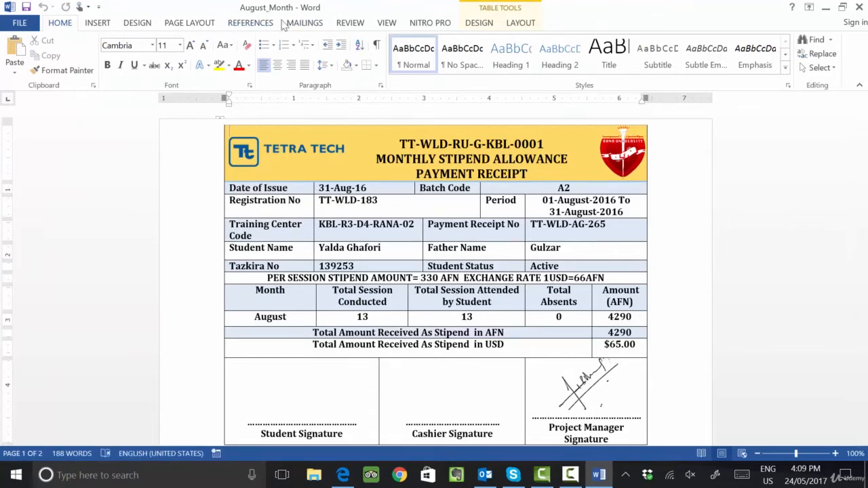
pyautogui.click(307, 24)
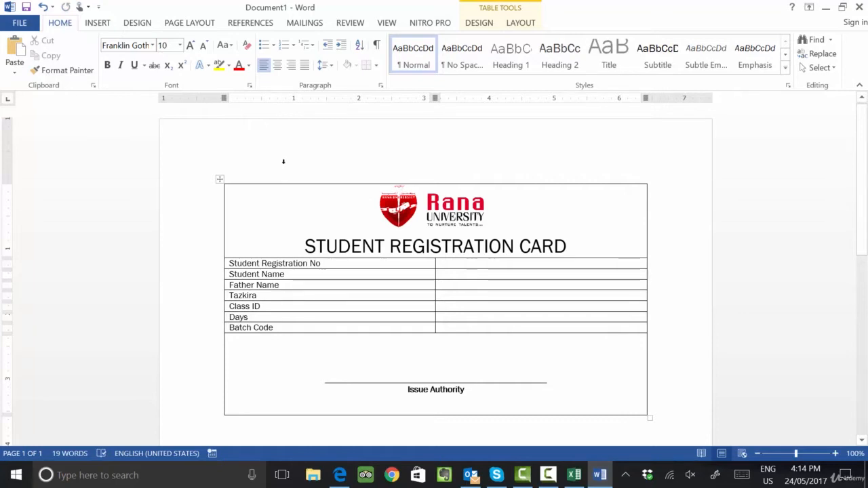
# - Start the Step-by-Step Mail Merge Wizard for the Student Registration Card document
pyautogui.click(465, 288)
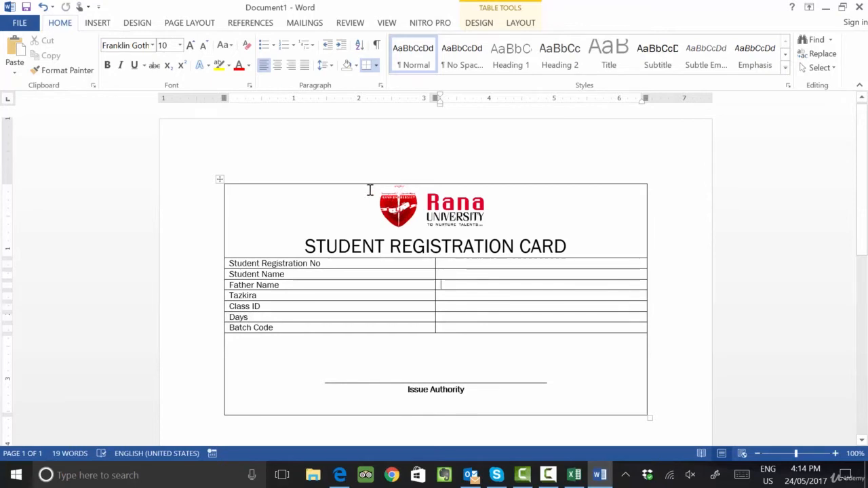
pyautogui.click(298, 154)
pyautogui.click(304, 23)
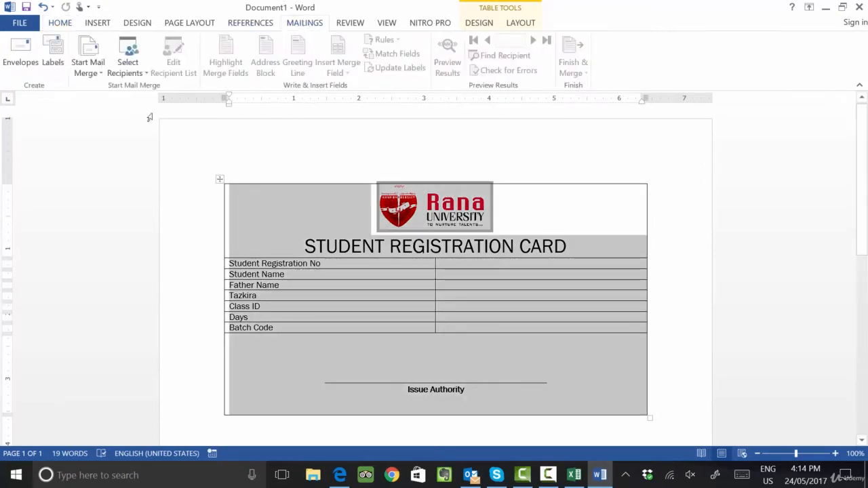
pyautogui.click(93, 74)
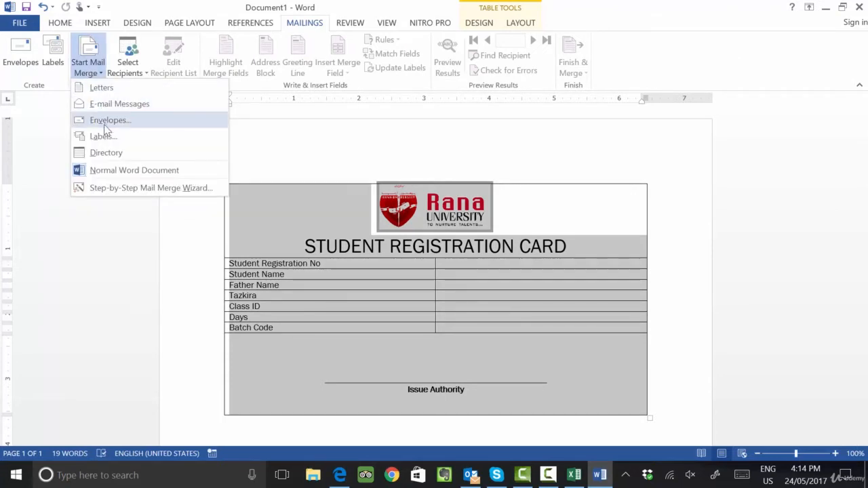
pyautogui.click(116, 191)
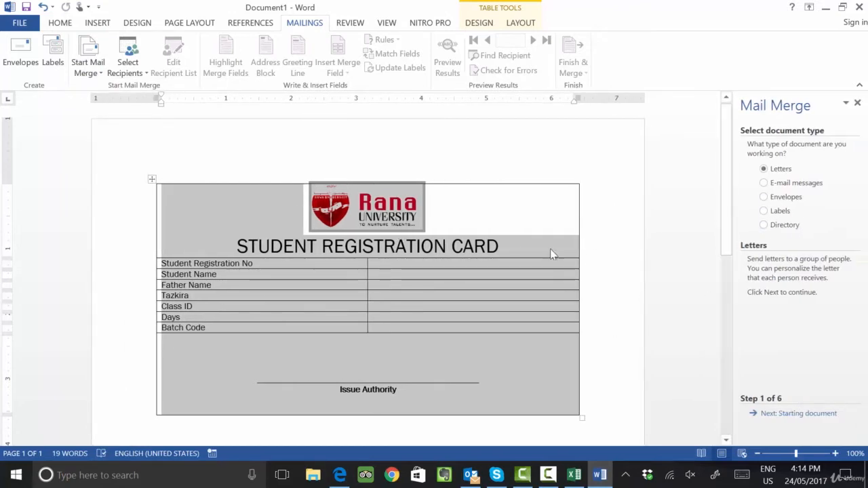
# - Preview the E-mail messages, Envelopes, Labels and Directory document types in the mail merge wizard
pyautogui.click(789, 186)
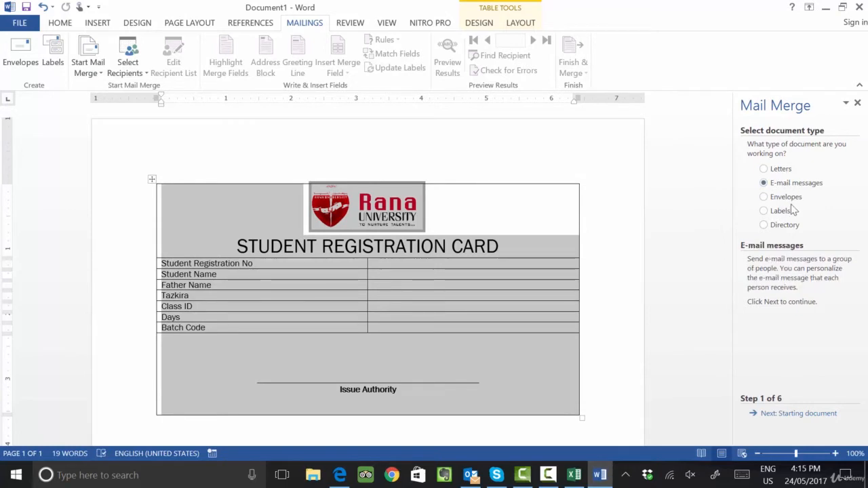
pyautogui.click(789, 200)
pyautogui.click(789, 212)
pyautogui.click(789, 225)
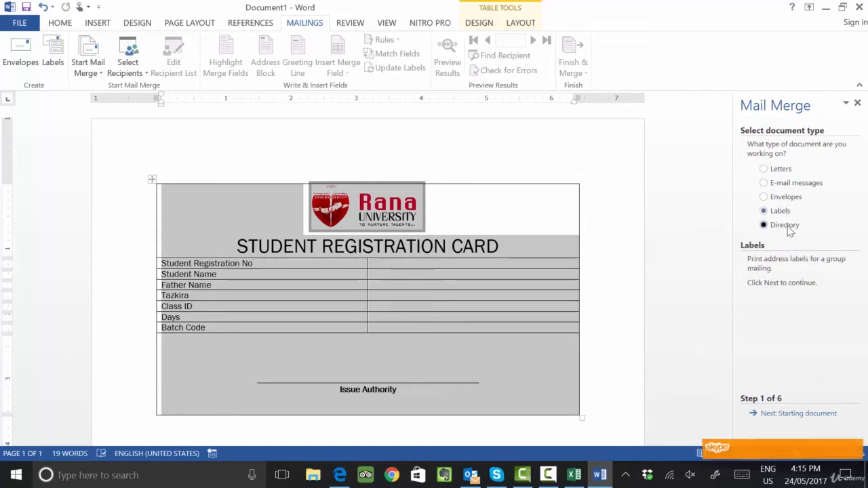
# - Choose Letters as the document type, keep the current document as the starting document, and advance to recipient selection
pyautogui.click(782, 171)
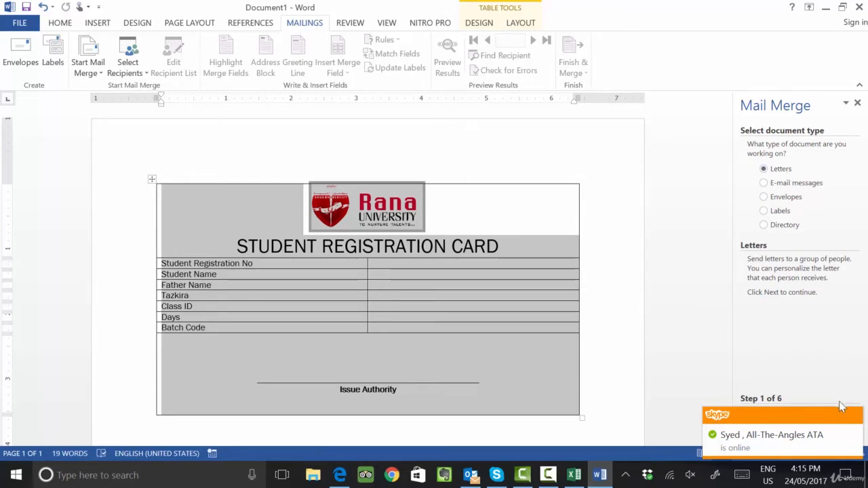
pyautogui.click(856, 417)
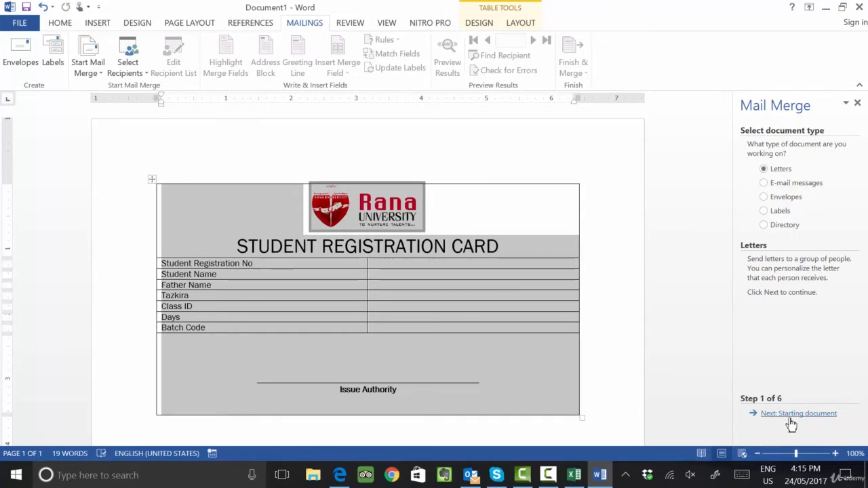
pyautogui.click(790, 419)
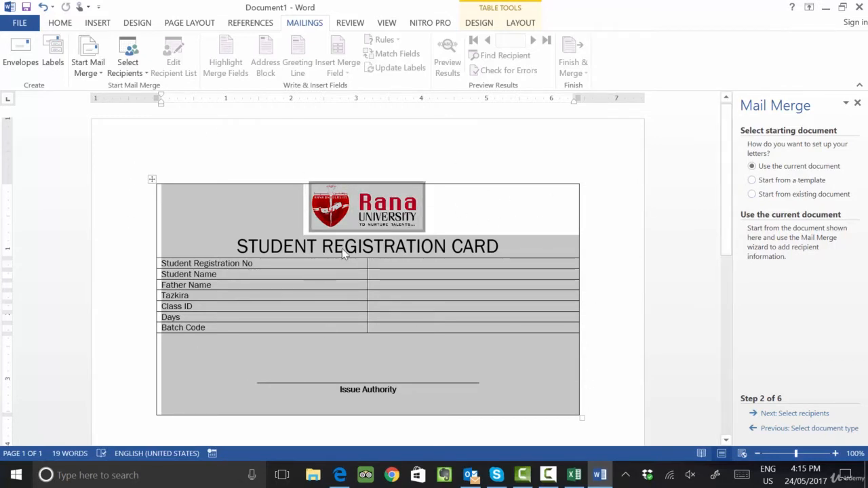
pyautogui.click(788, 420)
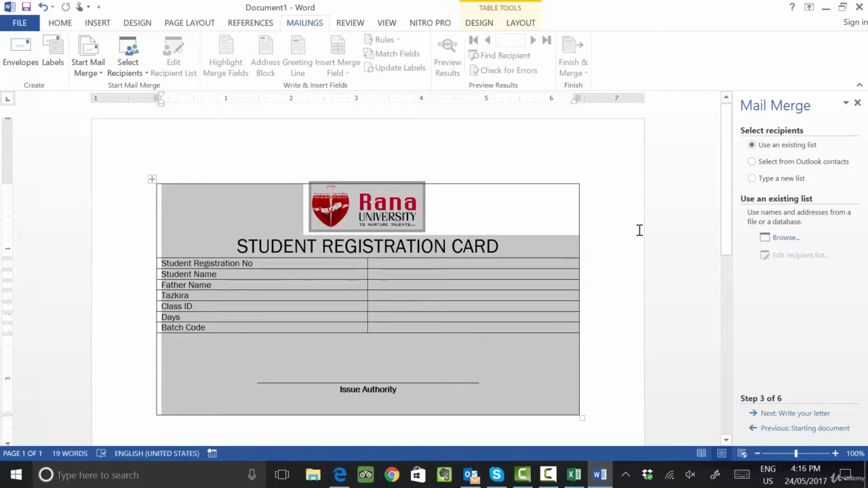
# - Switch to Excel and review the student records in the Final_List_3rd_Round_Of_Confirm_Participants workbook
pyautogui.click(574, 475)
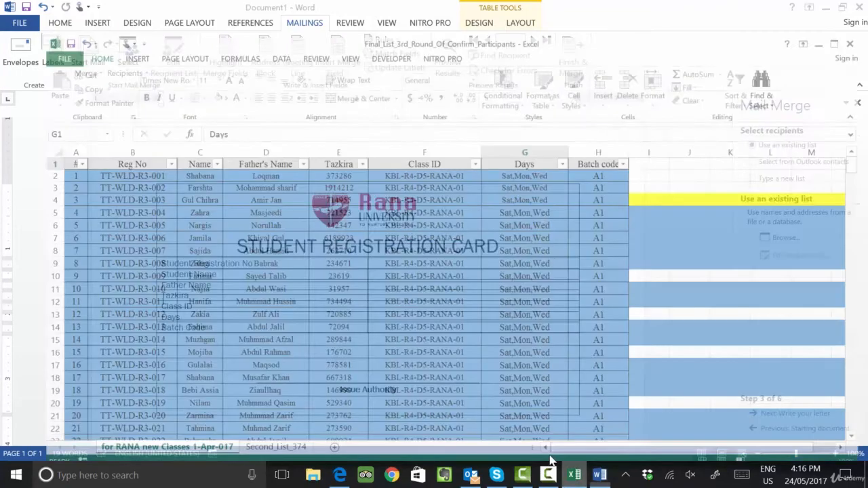
pyautogui.scroll(-15, 289, 245)
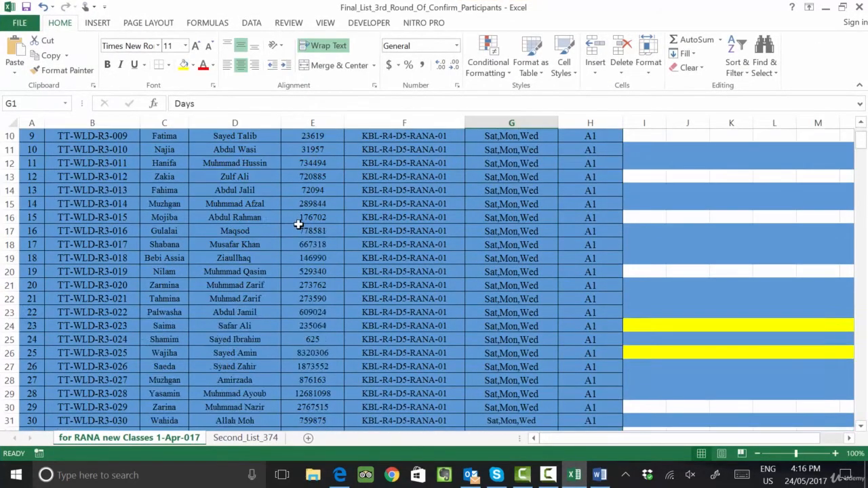
pyautogui.scroll(5, 297, 232)
pyautogui.scroll(11, 297, 231)
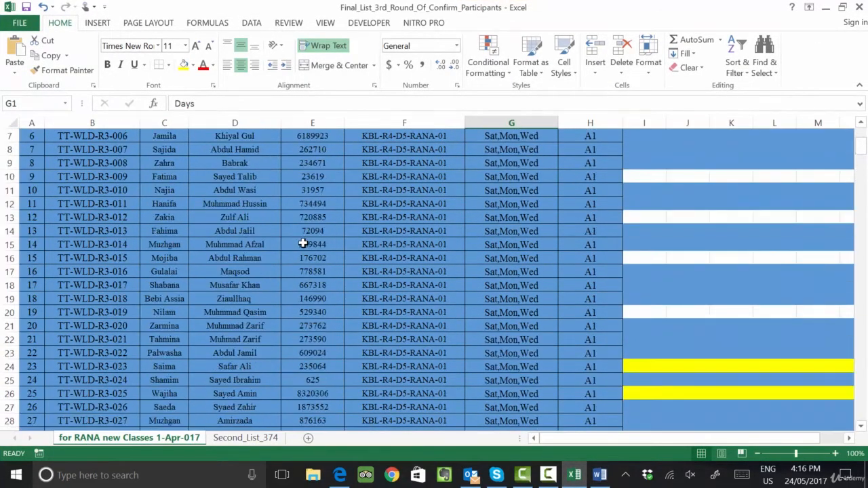
# - Return to Word and open Final_List_3rd_Round_Of_Confirm_Participants from the Desktop as the existing recipient list
pyautogui.click(331, 228)
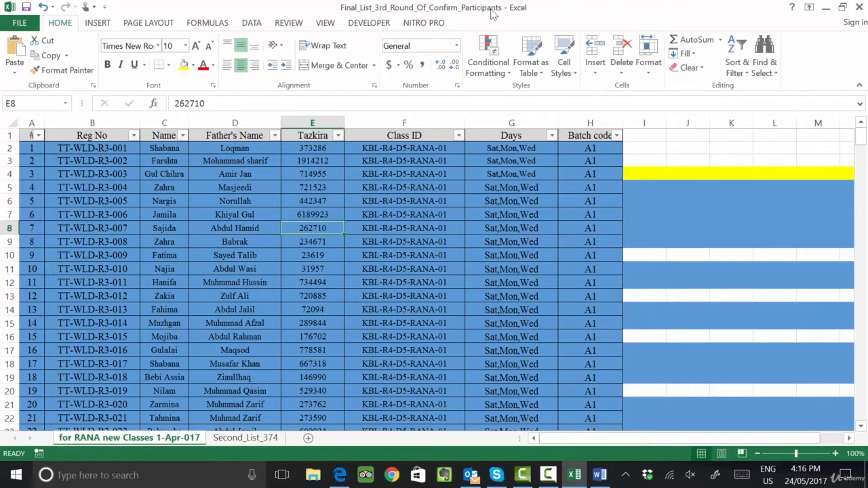
pyautogui.click(826, 7)
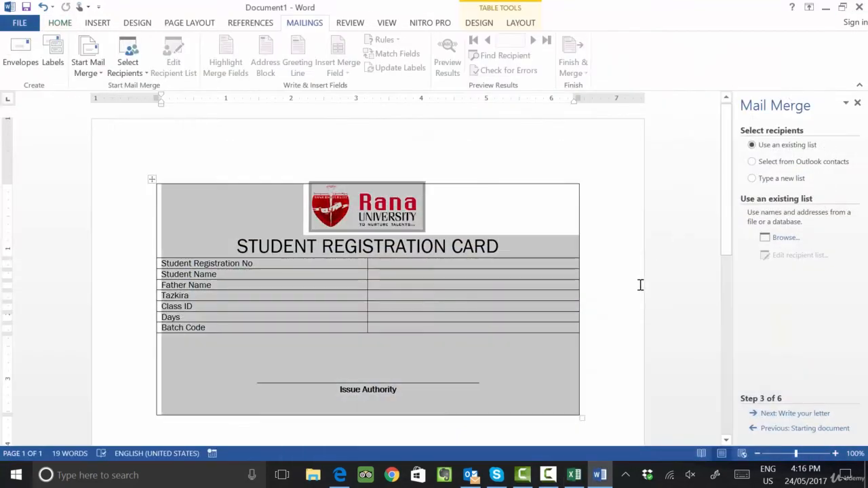
pyautogui.click(781, 239)
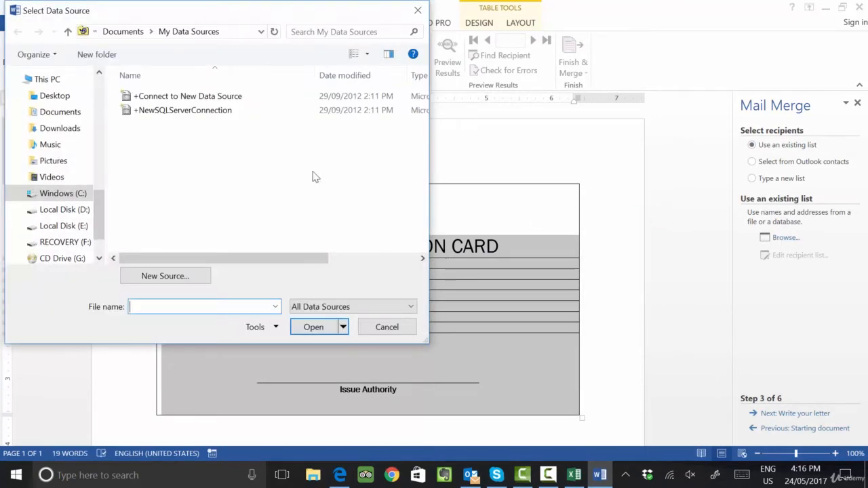
pyautogui.click(54, 96)
pyautogui.scroll(-2, 286, 200)
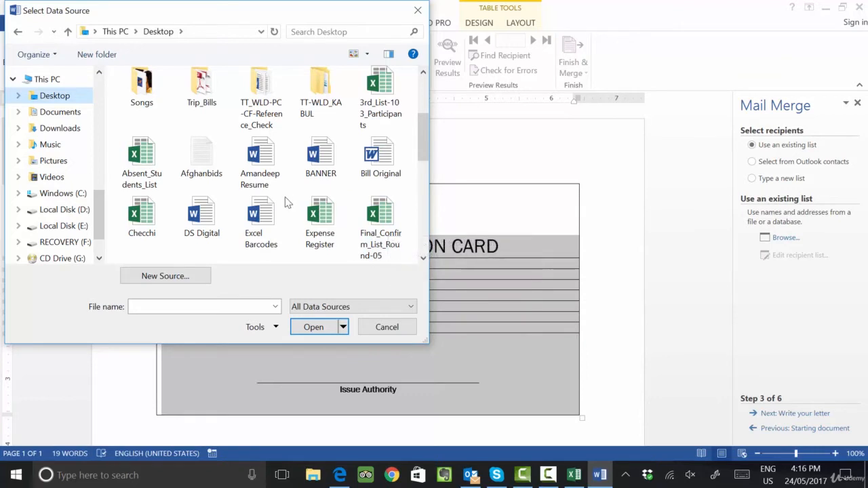
pyautogui.scroll(-2, 285, 202)
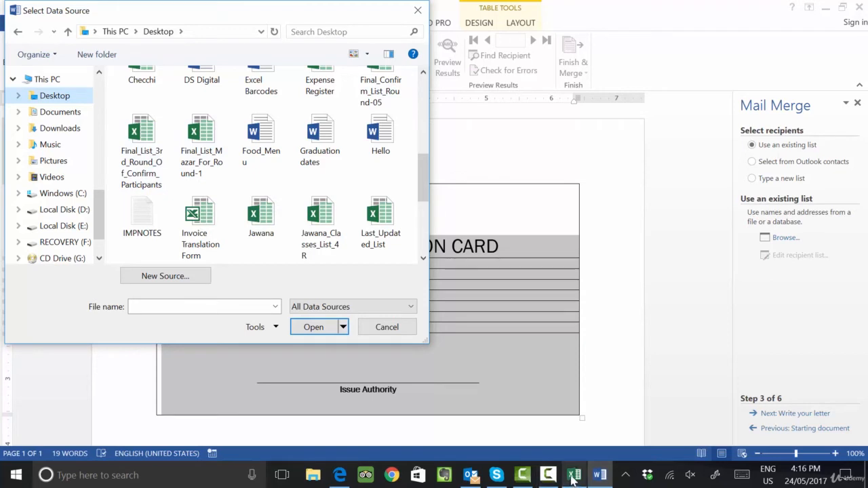
pyautogui.click(136, 175)
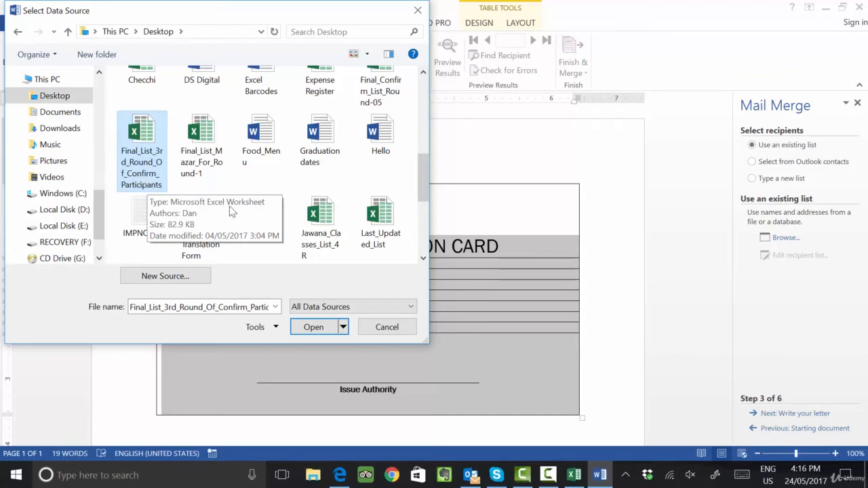
pyautogui.click(312, 328)
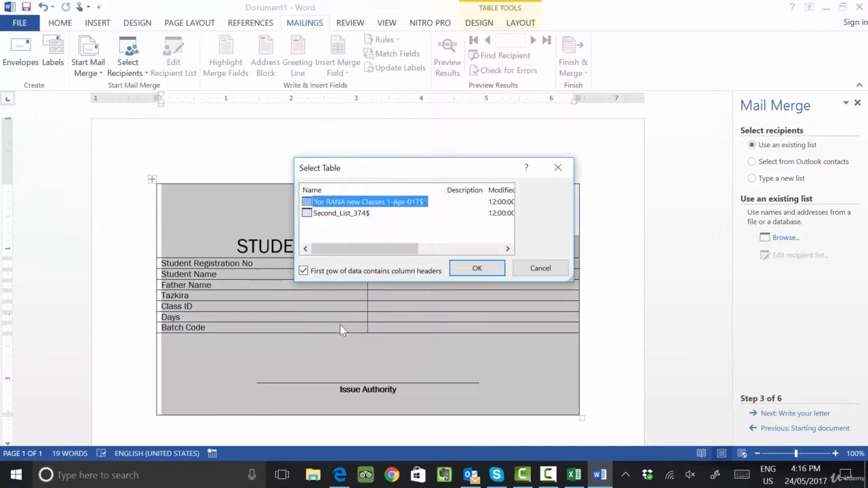
# - Switch to Excel and compare the Second_List_374 sheet with the records on the for RANA new Classes 1-Apr-017 sheet
pyautogui.click(339, 213)
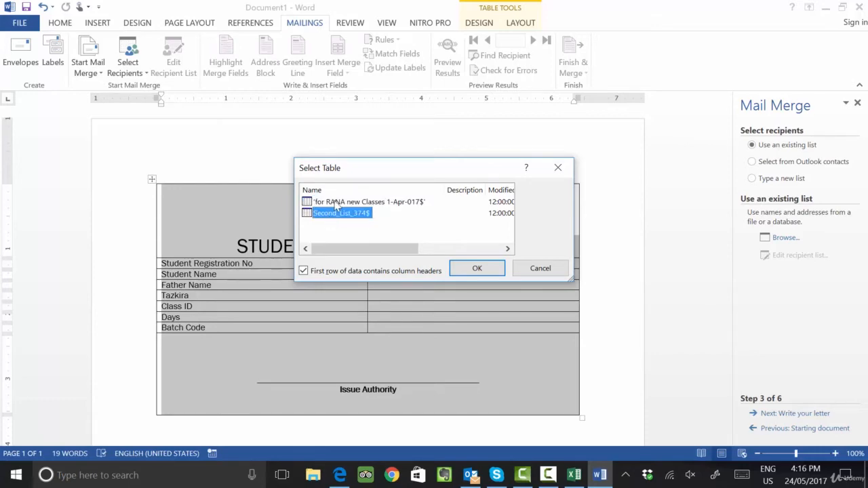
pyautogui.click(574, 475)
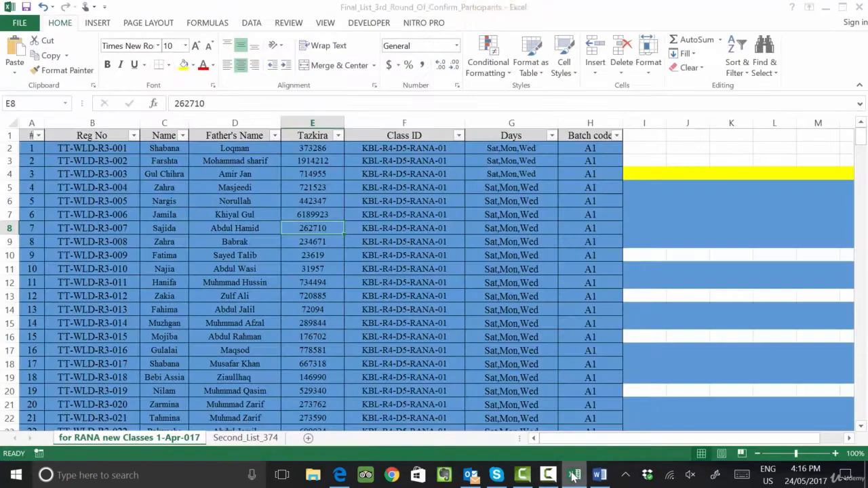
pyautogui.click(267, 440)
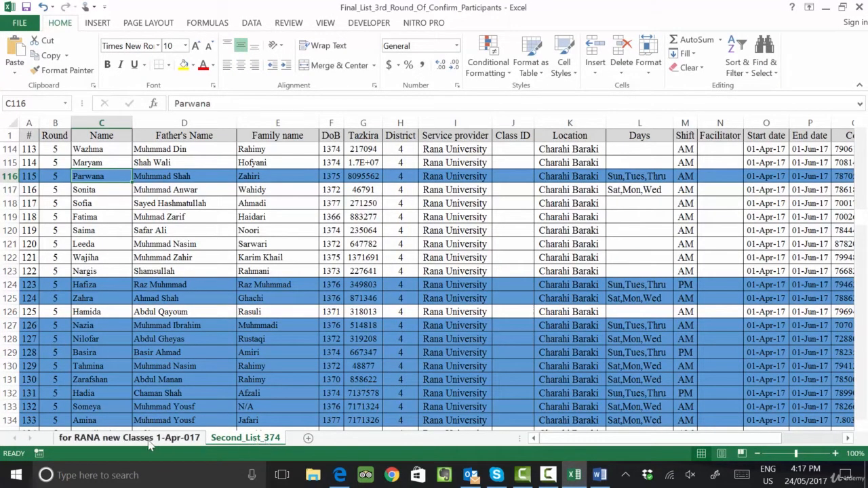
pyautogui.click(97, 439)
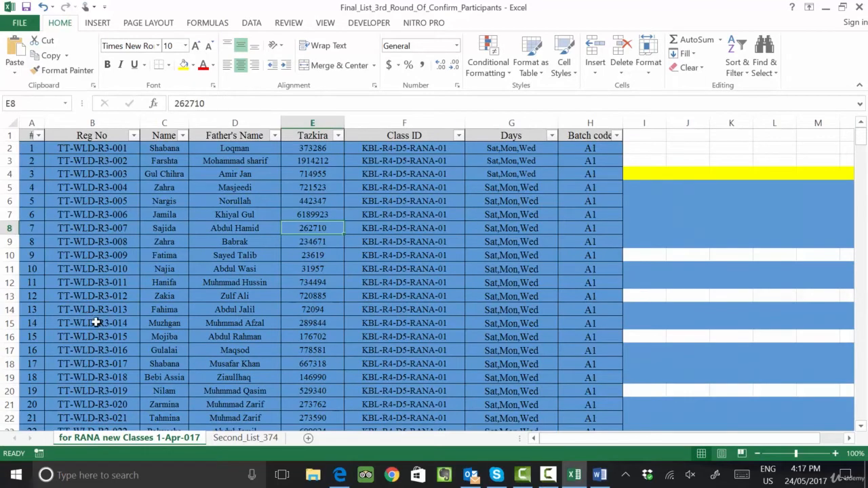
pyautogui.scroll(-20, 87, 228)
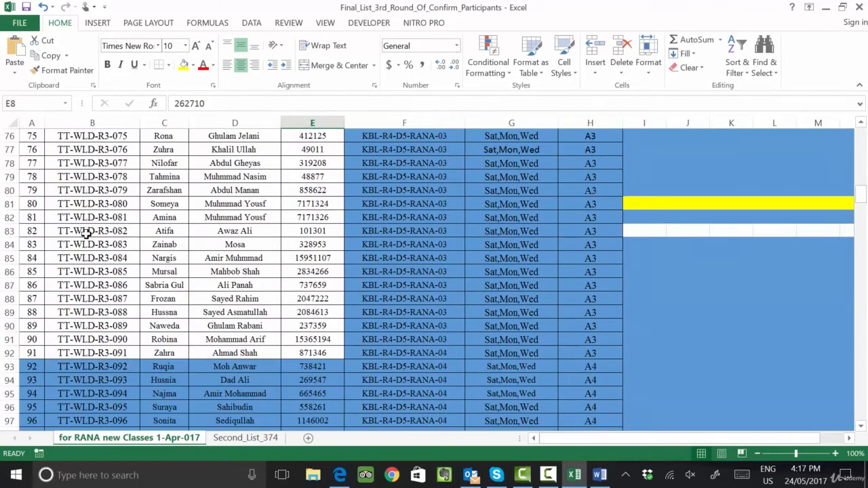
pyautogui.scroll(-10, 87, 232)
pyautogui.click(64, 408)
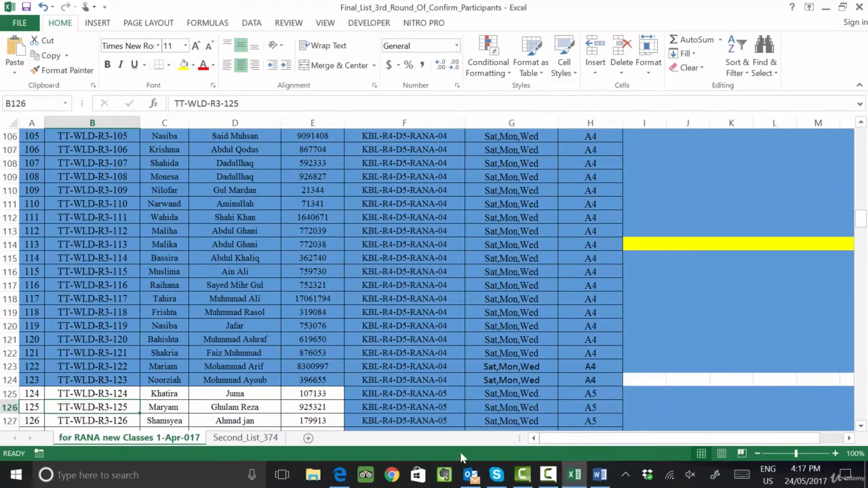
# - Back in Word, choose the 'for RANA new Classes 1-Apr-017$' table as the source and accept all its recipients
pyautogui.click(600, 475)
pyautogui.click(337, 202)
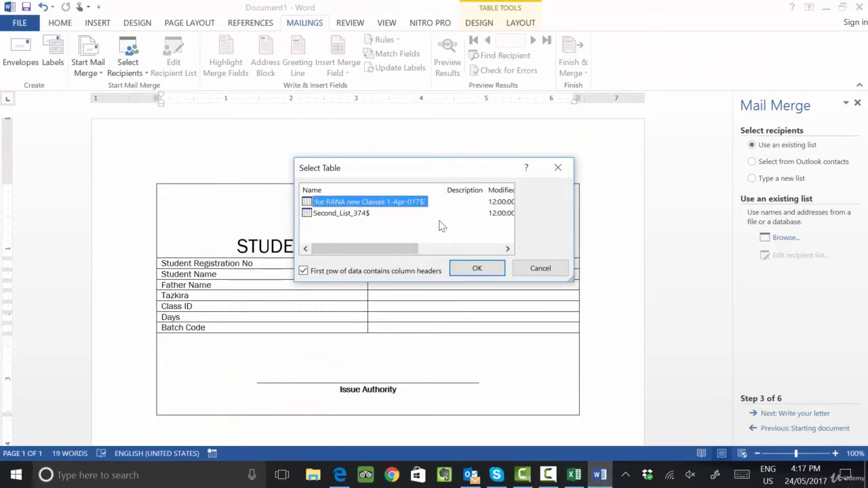
pyautogui.click(483, 270)
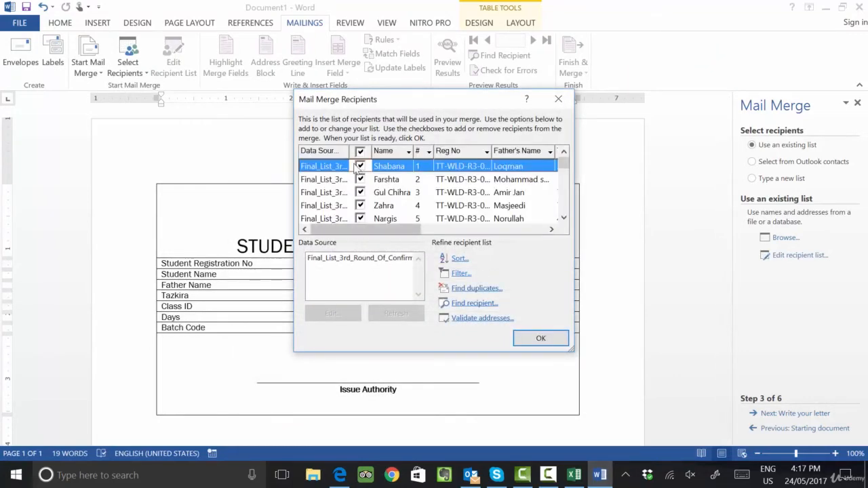
pyautogui.moveTo(564, 165); pyautogui.dragTo(565, 207)
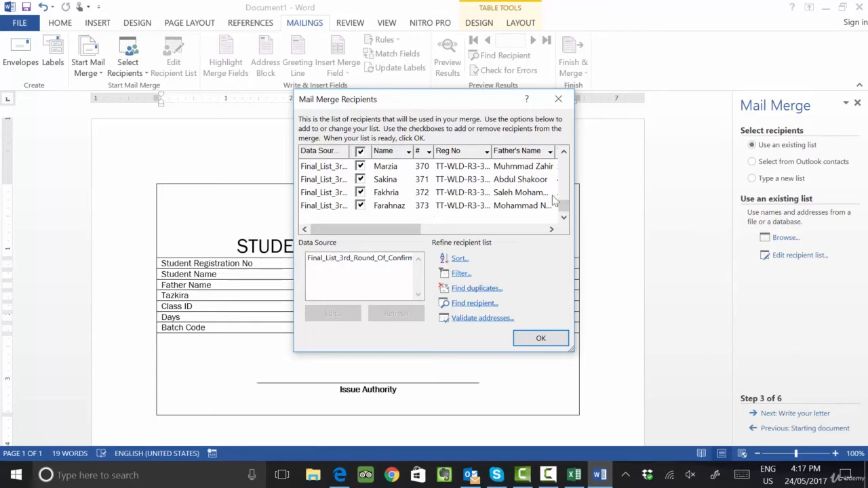
pyautogui.moveTo(567, 210); pyautogui.dragTo(566, 162)
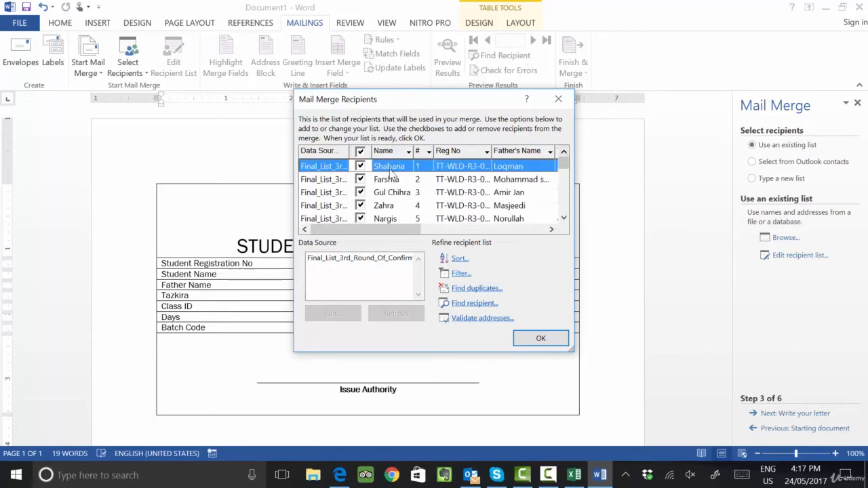
pyautogui.click(533, 345)
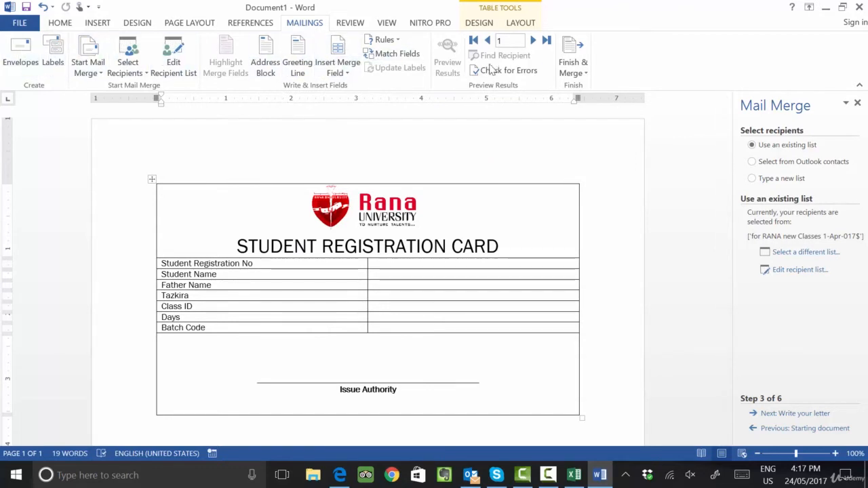
# - Insert the Reg_No merge field in the empty cell beside Student Registration No
pyautogui.click(343, 74)
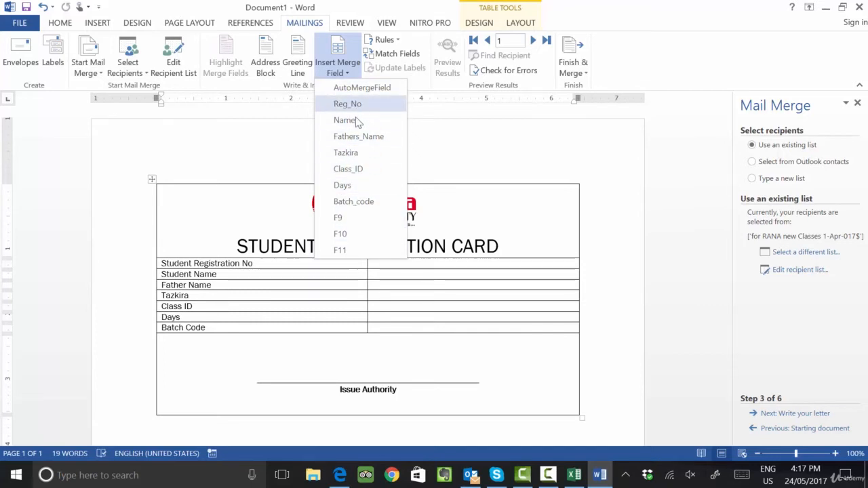
pyautogui.click(154, 193)
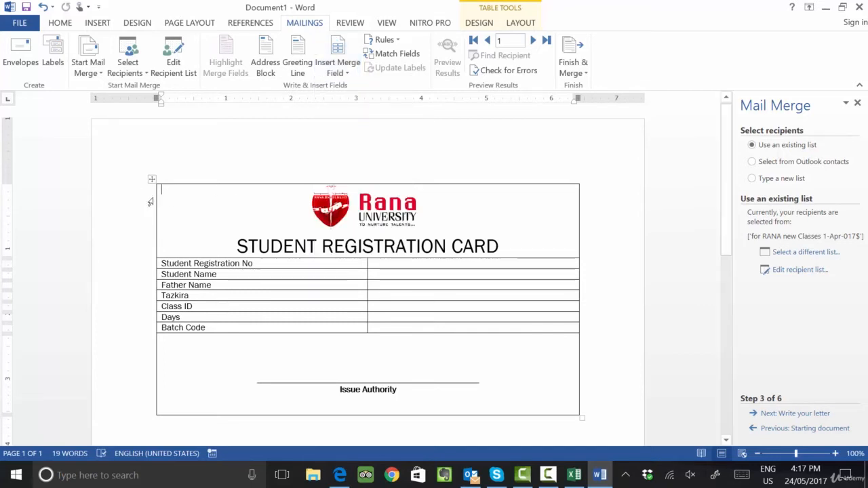
pyautogui.click(418, 266)
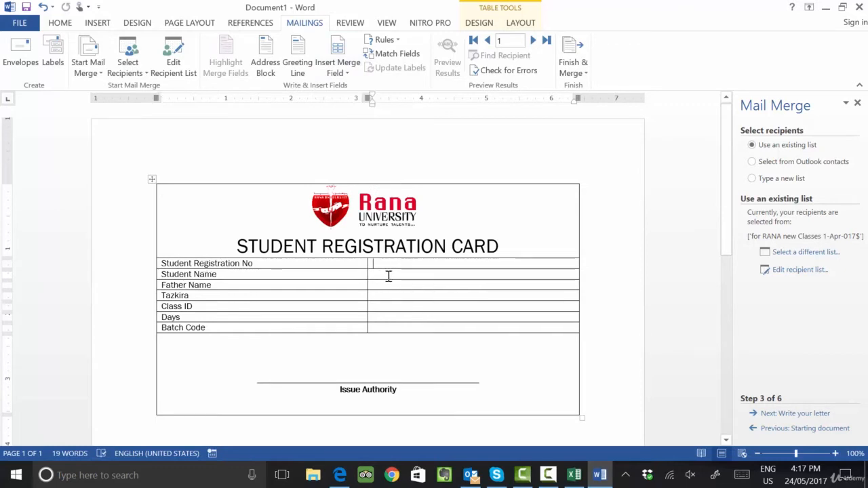
pyautogui.click(339, 70)
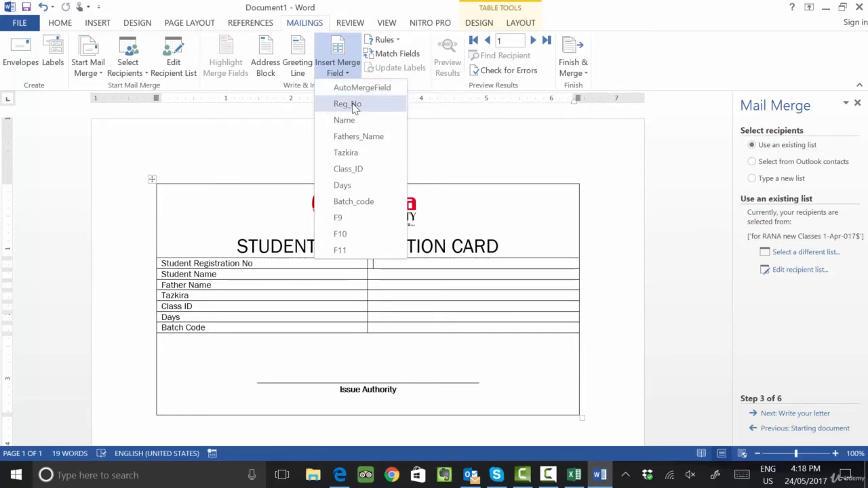
pyautogui.click(354, 106)
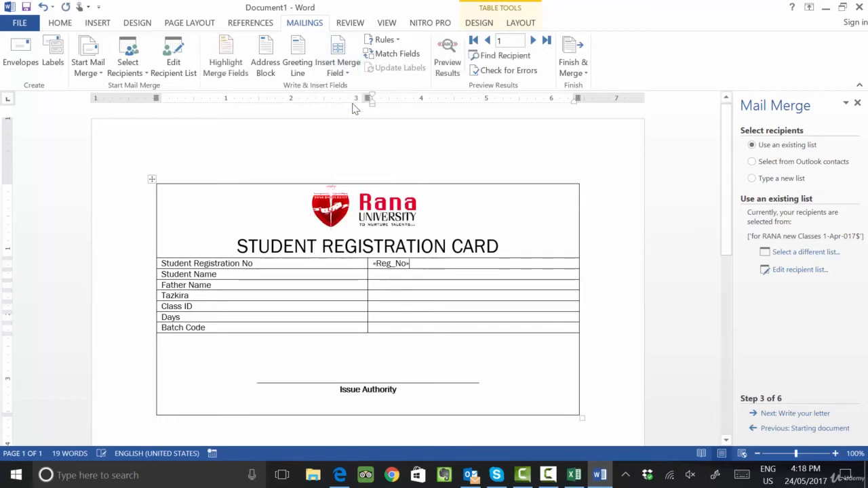
# - Insert the Name merge field beside Student Name and the Fathers_Name merge field beside Father Name
pyautogui.click(397, 274)
pyautogui.click(338, 68)
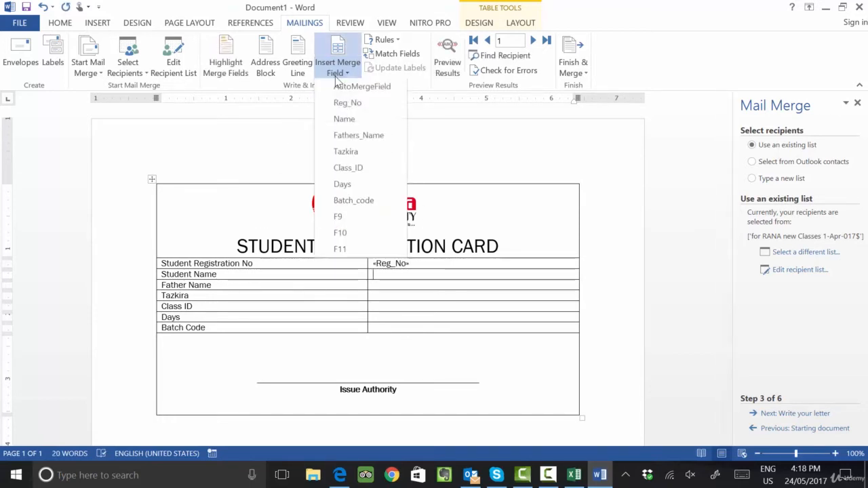
pyautogui.click(347, 126)
pyautogui.click(384, 286)
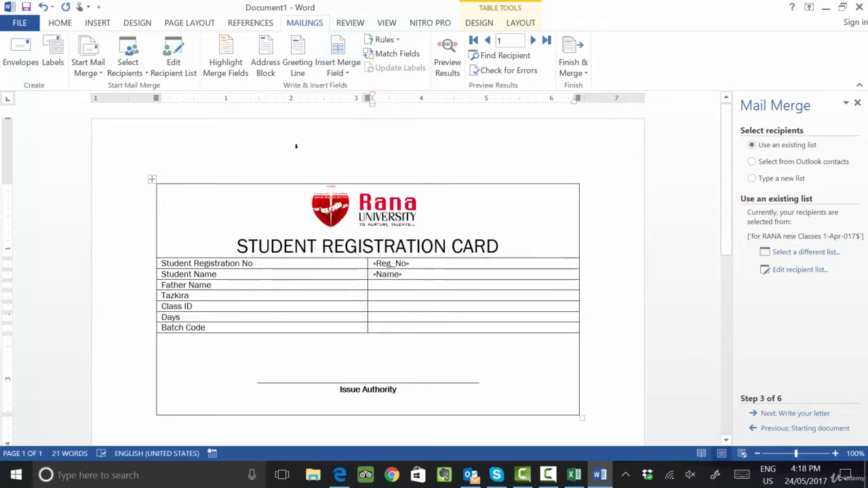
pyautogui.click(343, 72)
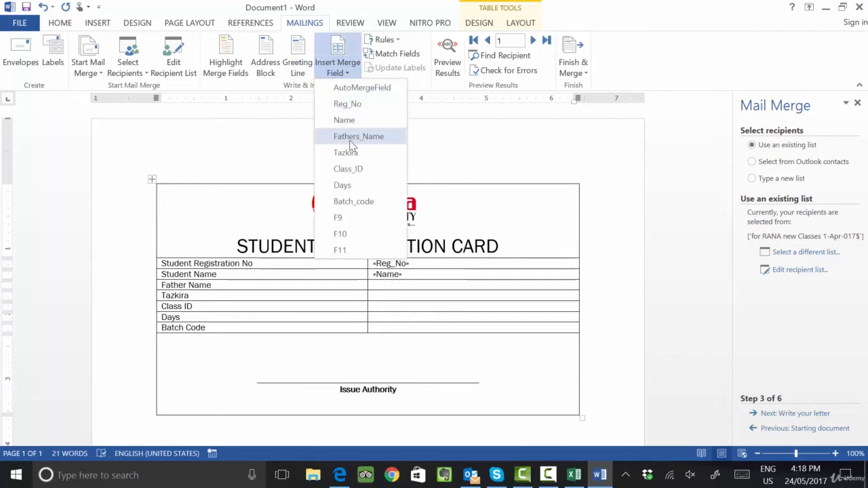
pyautogui.click(351, 140)
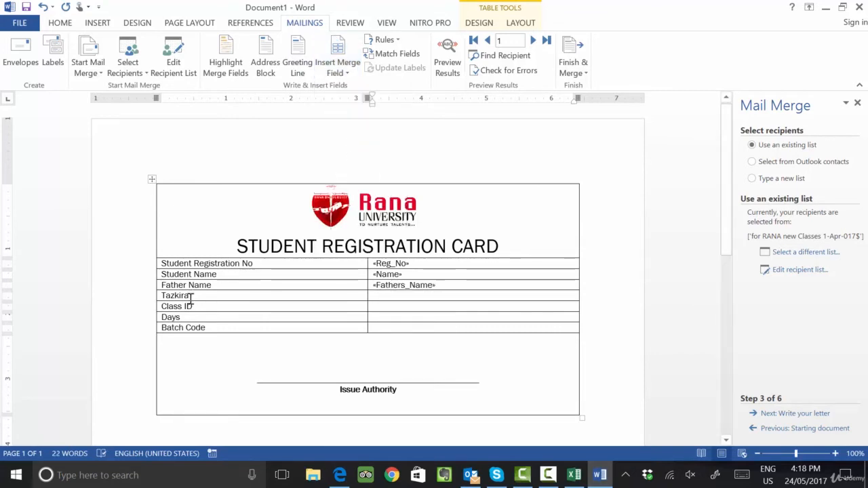
# - Insert the Tazkira merge field in the Tazkira row and the Class_ID merge field in the Class ID row
pyautogui.click(338, 68)
pyautogui.click(352, 154)
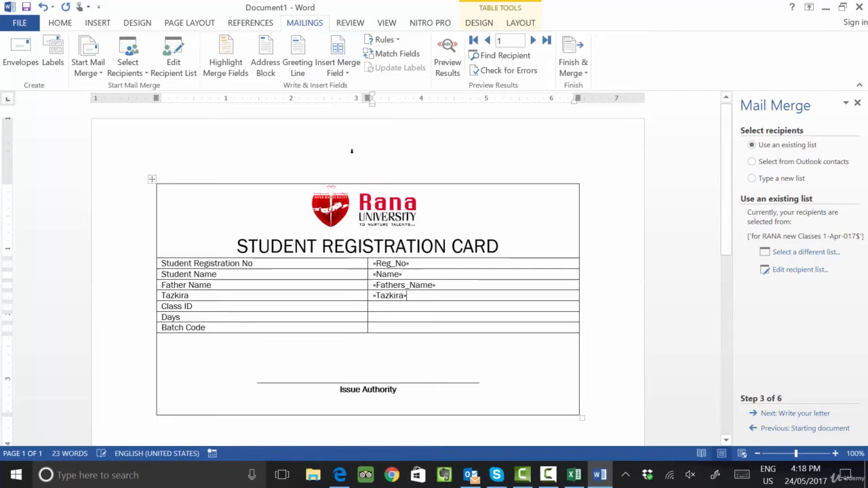
pyautogui.click(378, 306)
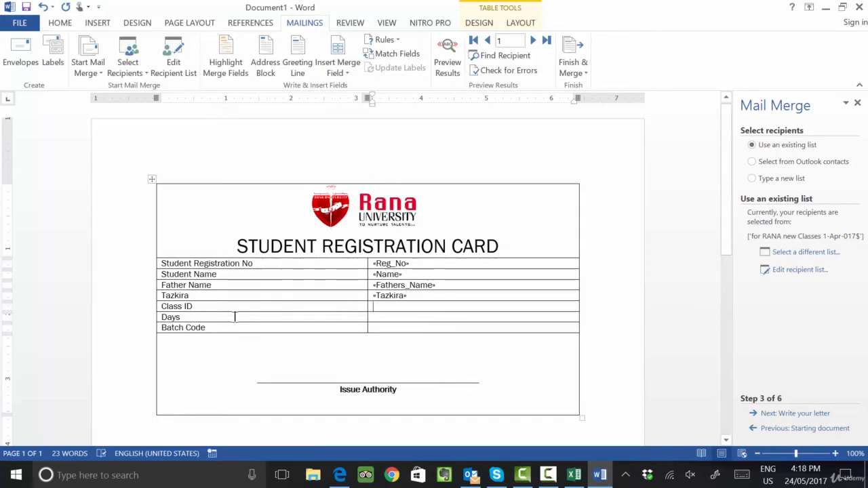
pyautogui.click(339, 68)
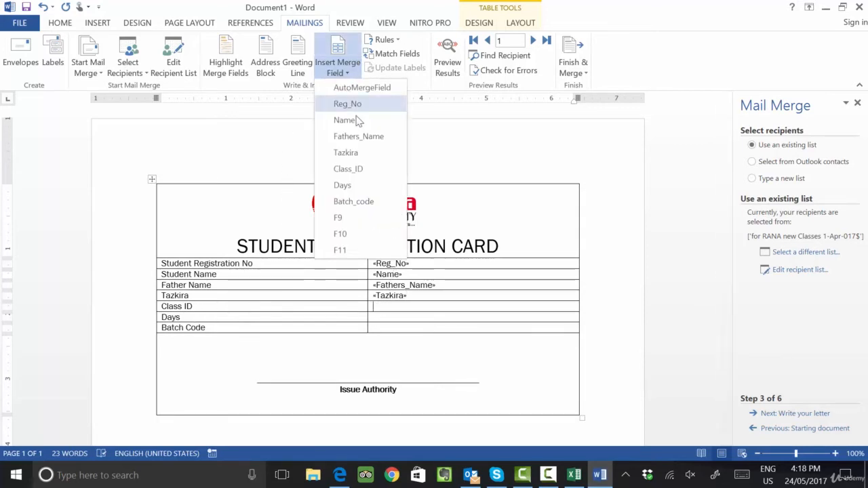
pyautogui.click(351, 170)
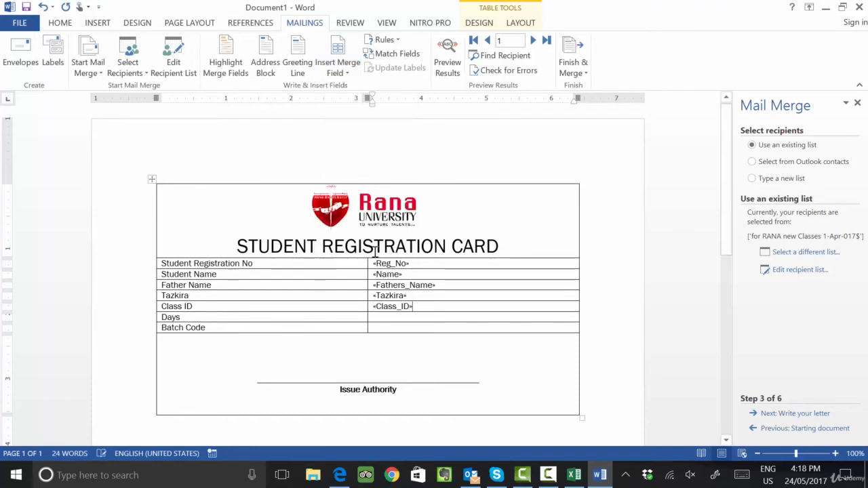
# - Insert the Days merge field in the Days row and the Batch_code merge field in the Batch Code row
pyautogui.click(392, 317)
pyautogui.click(342, 68)
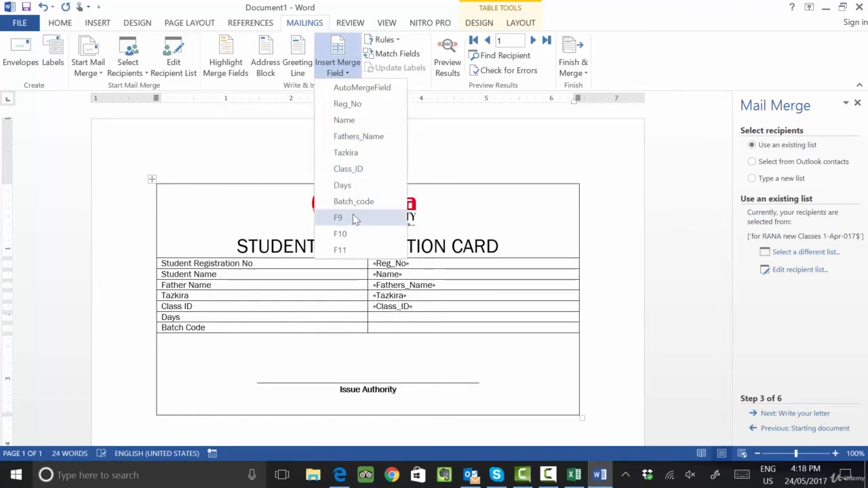
pyautogui.click(342, 185)
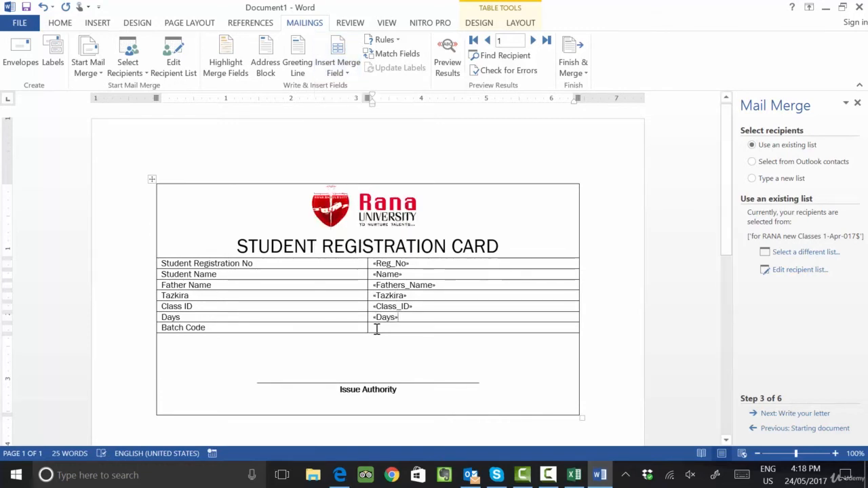
pyautogui.click(343, 68)
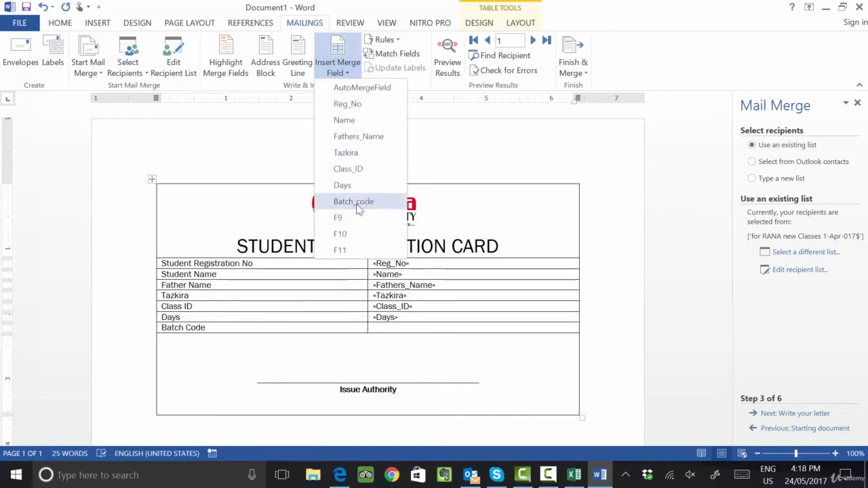
pyautogui.click(355, 202)
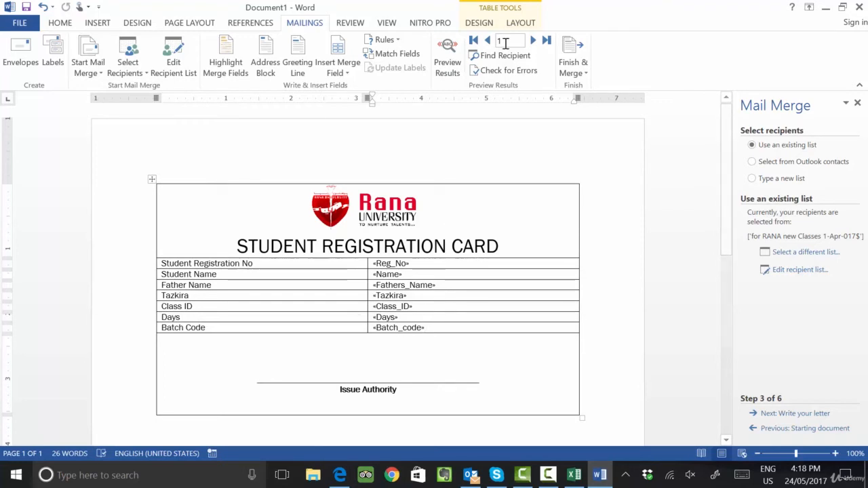
# - Turn on the merge preview for the registration card and advance to record 2
pyautogui.click(456, 76)
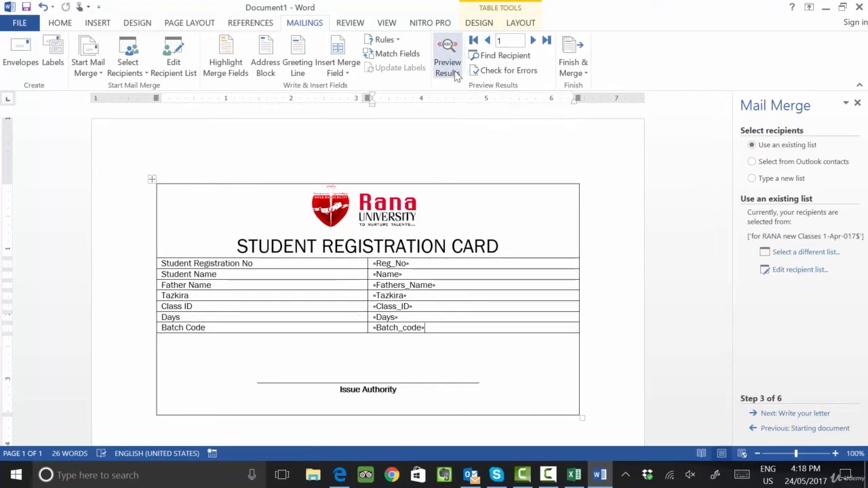
pyautogui.moveTo(381, 266); pyautogui.dragTo(421, 330)
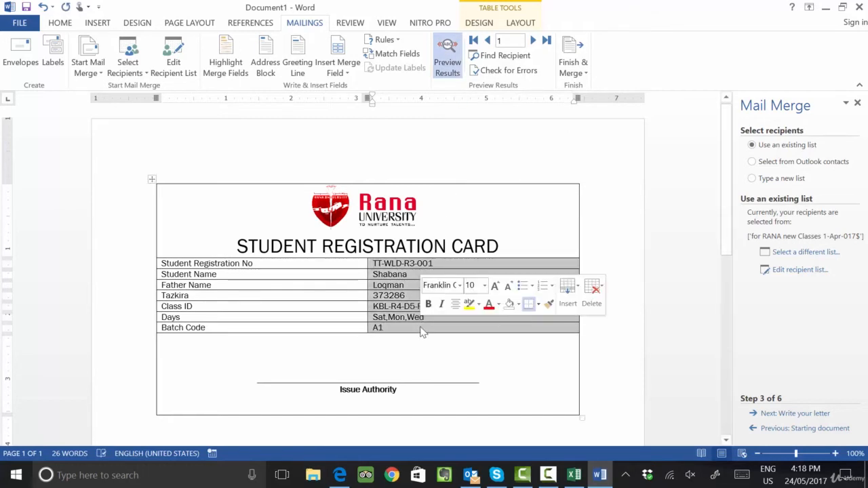
pyautogui.hotkey('ctrl', 'a')
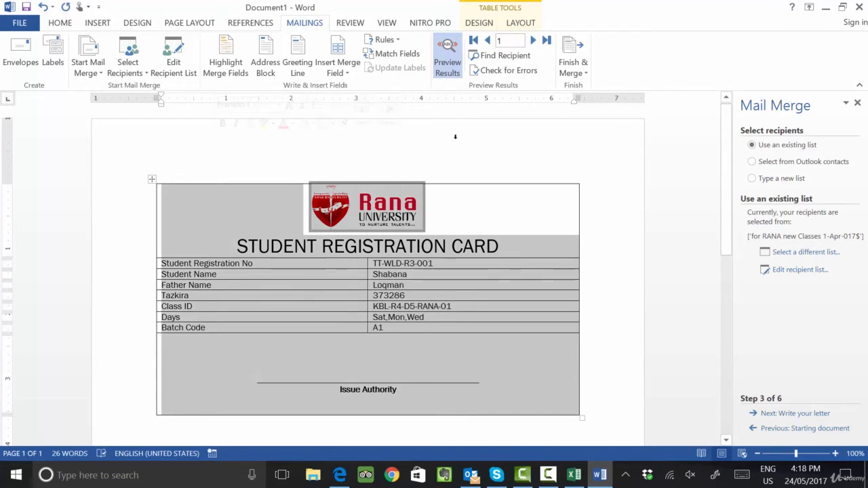
pyautogui.click(534, 40)
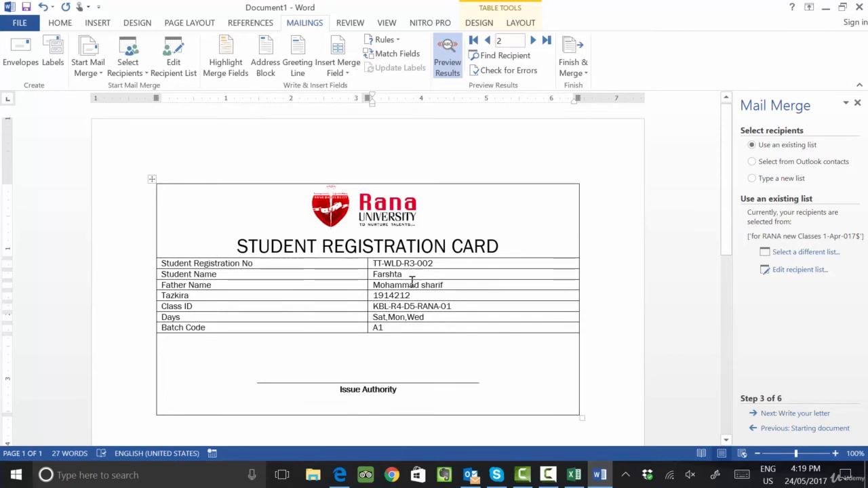
# - Check the student's name and father's name in row 3 of the Excel participant list against the previewed card in Word
pyautogui.click(574, 475)
pyautogui.scroll(20, 171, 208)
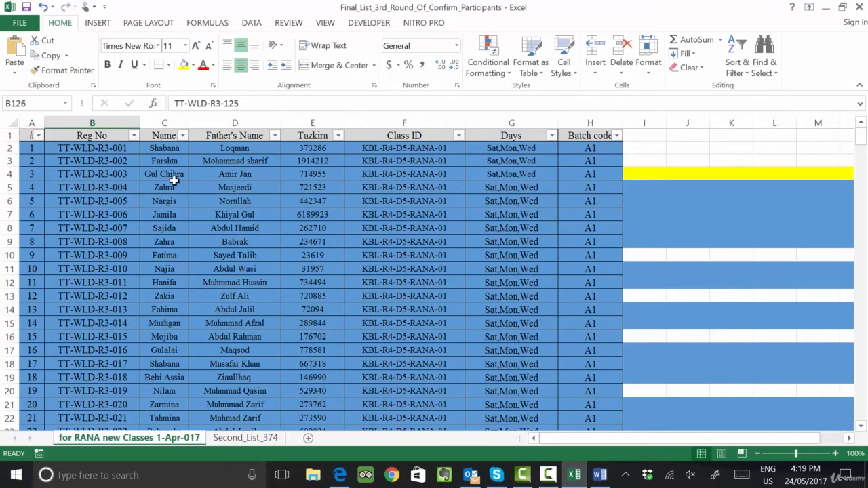
pyautogui.click(166, 163)
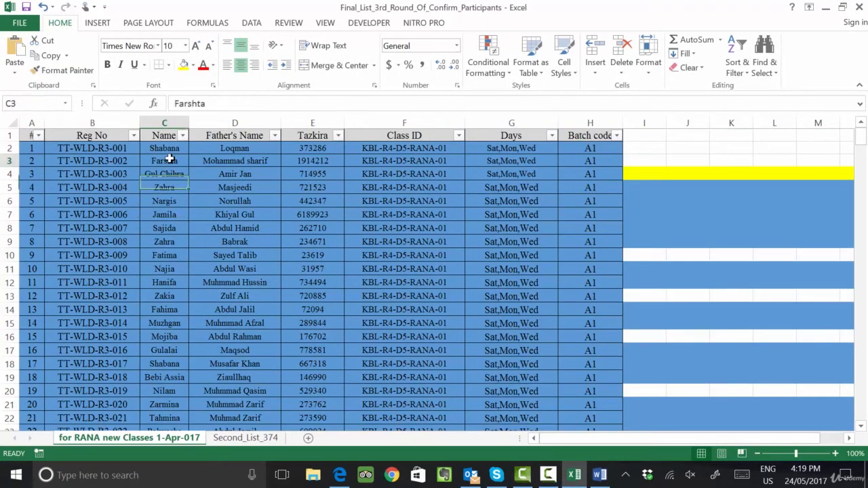
pyautogui.click(230, 163)
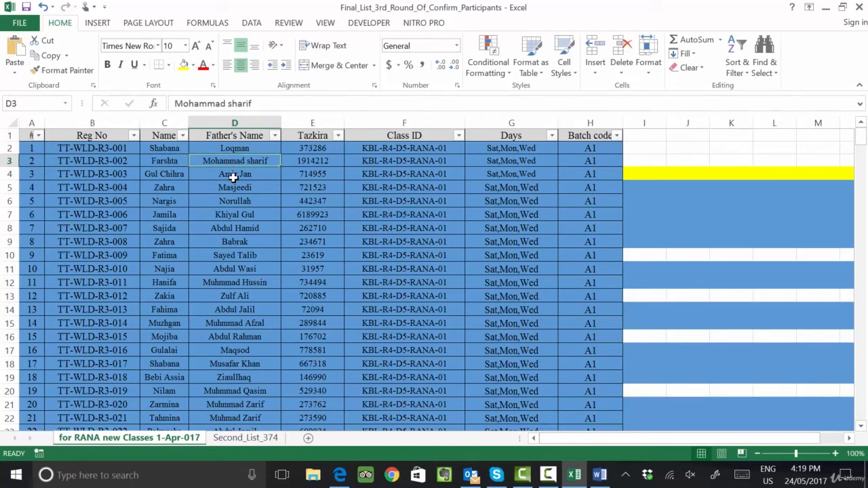
pyautogui.click(600, 475)
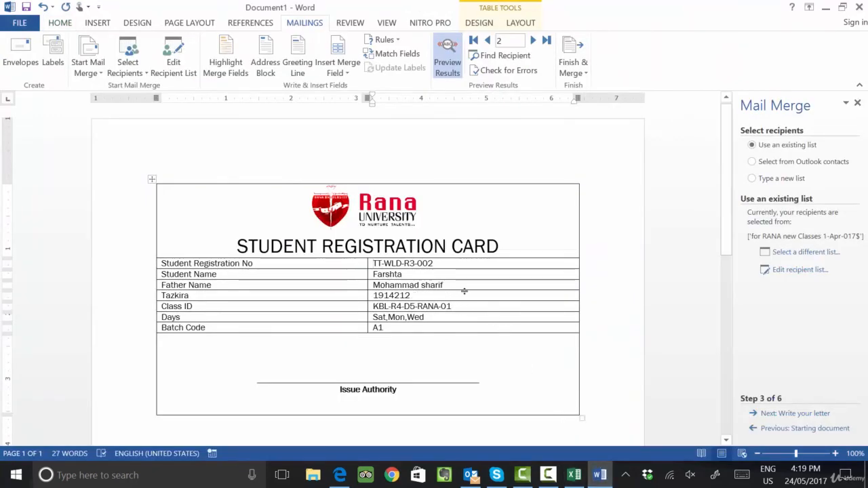
pyautogui.moveTo(413, 287); pyautogui.dragTo(362, 287)
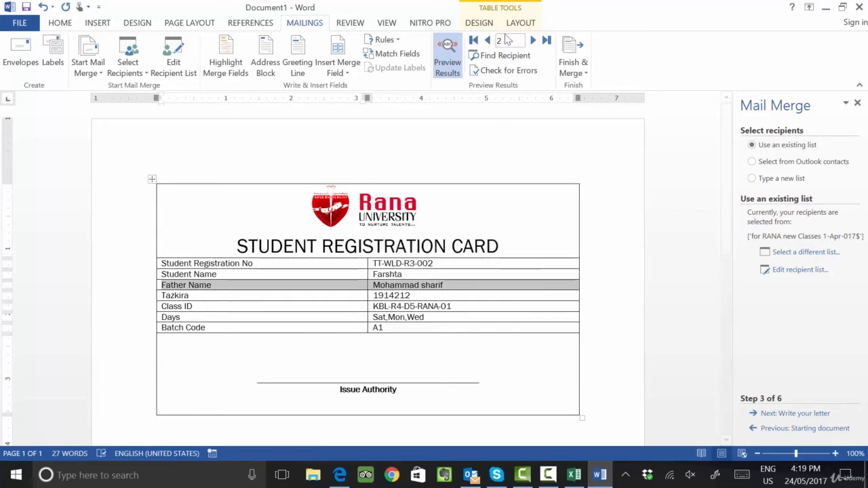
# - Preview the following records one by one up to record 8, and the last record in the list
pyautogui.click(534, 41)
pyautogui.click(533, 41)
pyautogui.click(533, 40)
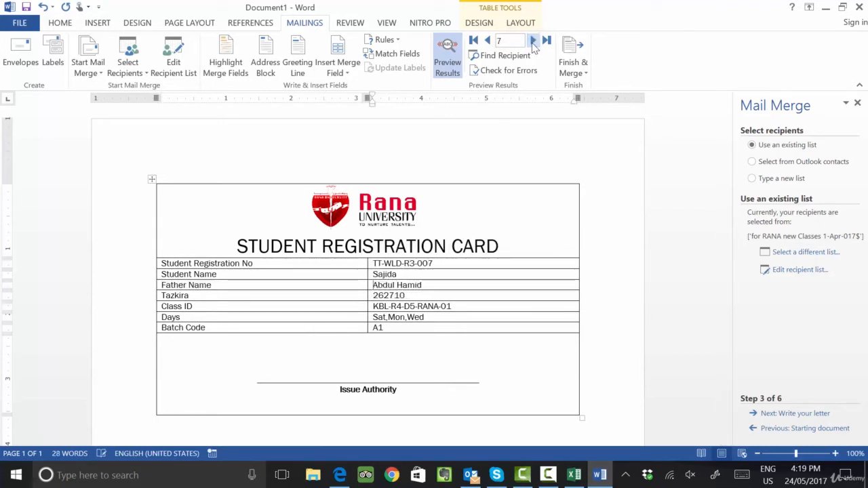
pyautogui.click(534, 41)
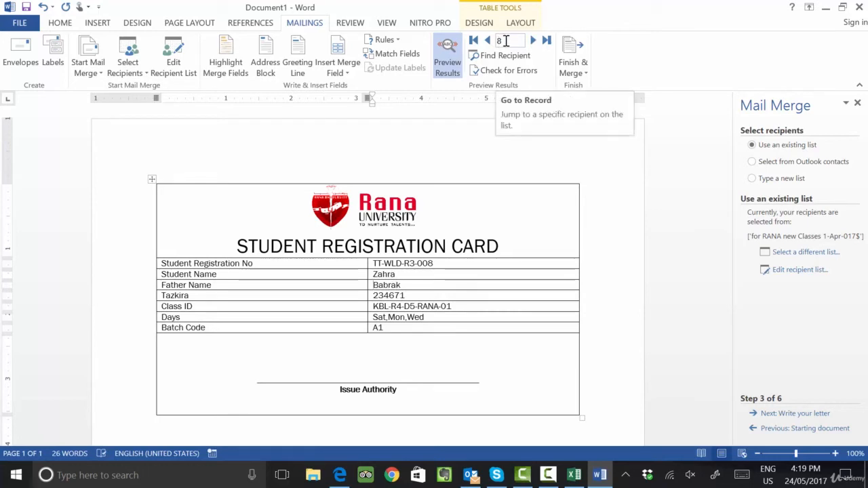
pyautogui.click(546, 42)
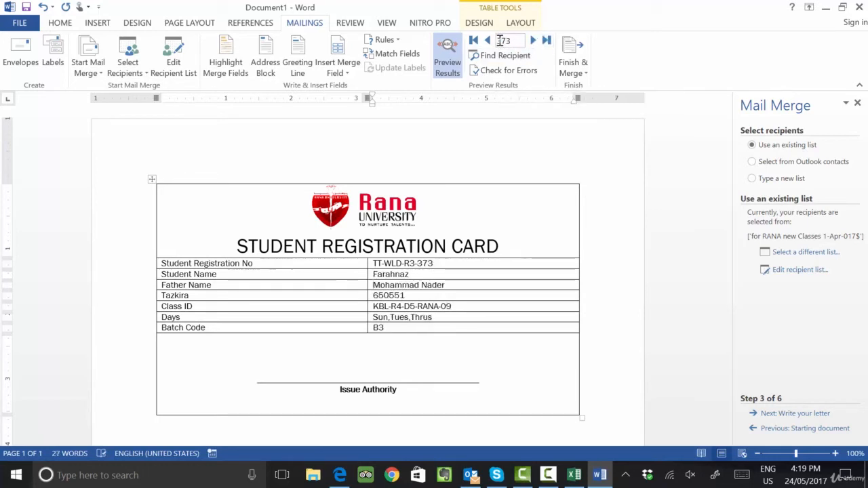
pyautogui.moveTo(497, 41); pyautogui.dragTo(522, 42)
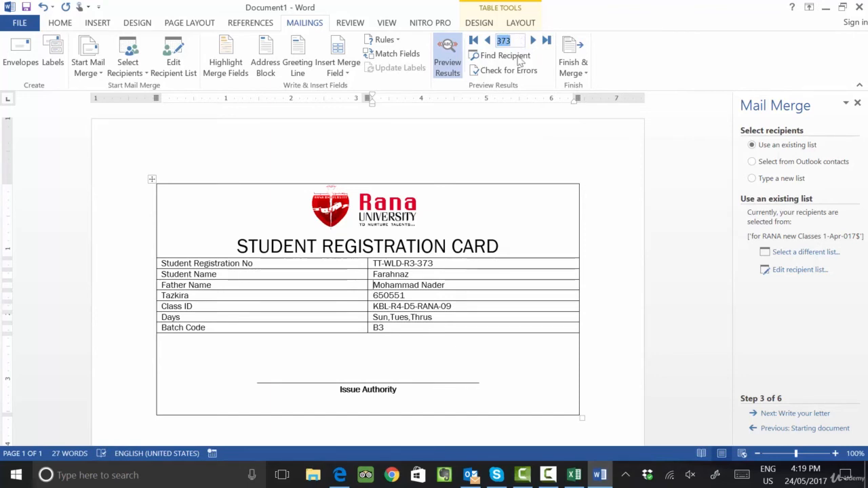
pyautogui.click(411, 274)
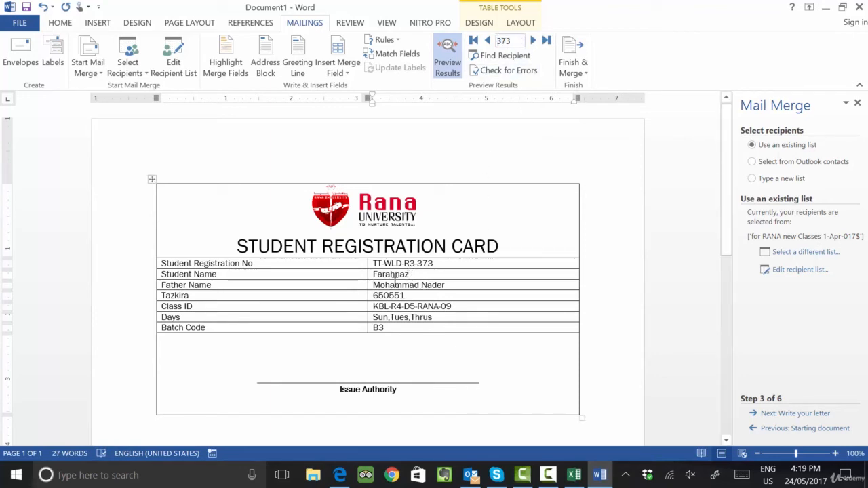
# - Compare the student's name and father's name in the last row of the Excel participant list with the last previewed card in Word
pyautogui.click(581, 479)
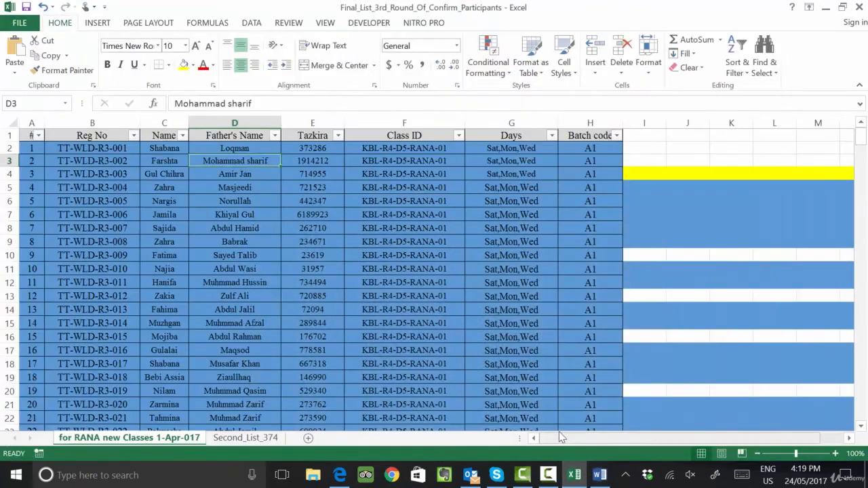
pyautogui.click(577, 480)
pyautogui.click(574, 478)
pyautogui.click(574, 477)
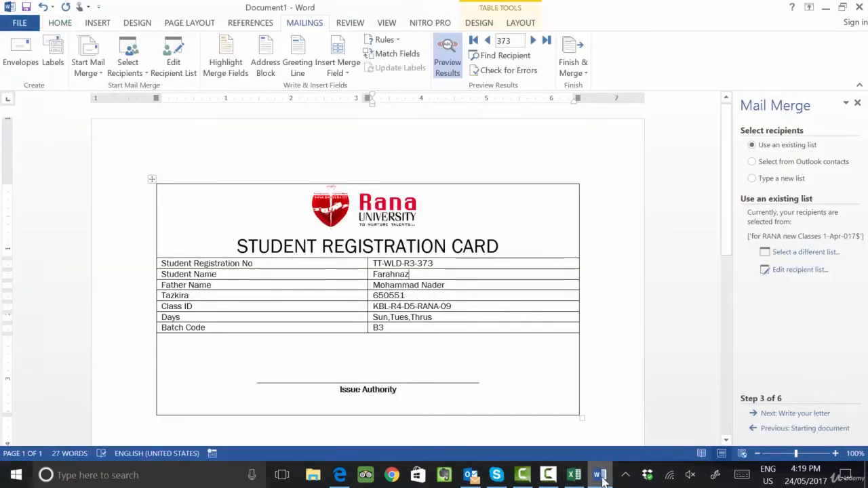
pyautogui.scroll(-10, 460, 272)
pyautogui.scroll(5, 523, 252)
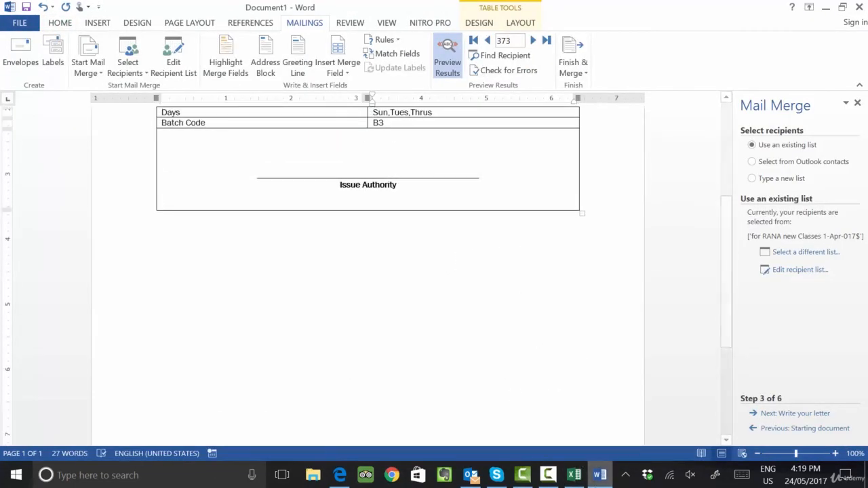
pyautogui.click(574, 478)
pyautogui.scroll(-8, 319, 342)
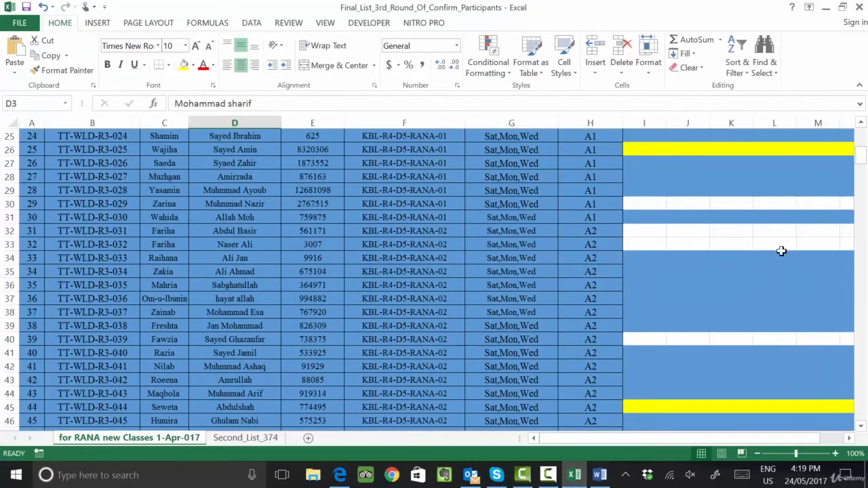
pyautogui.moveTo(861, 158); pyautogui.dragTo(861, 417)
pyautogui.click(184, 424)
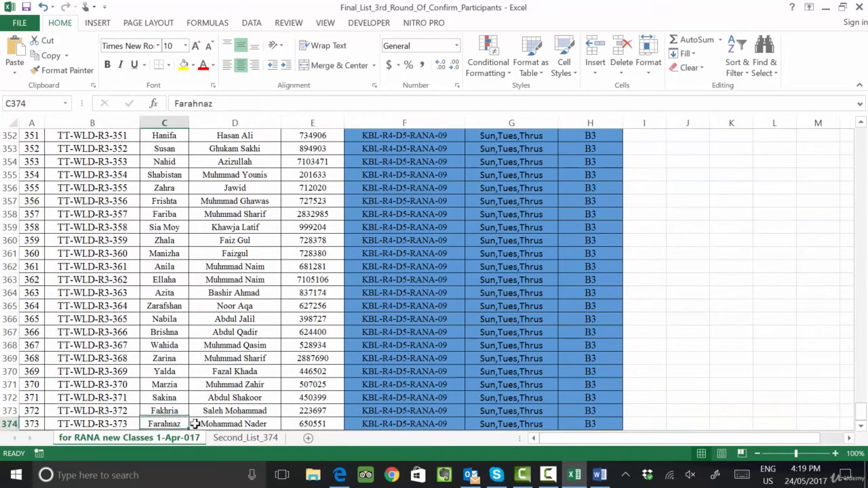
pyautogui.click(228, 425)
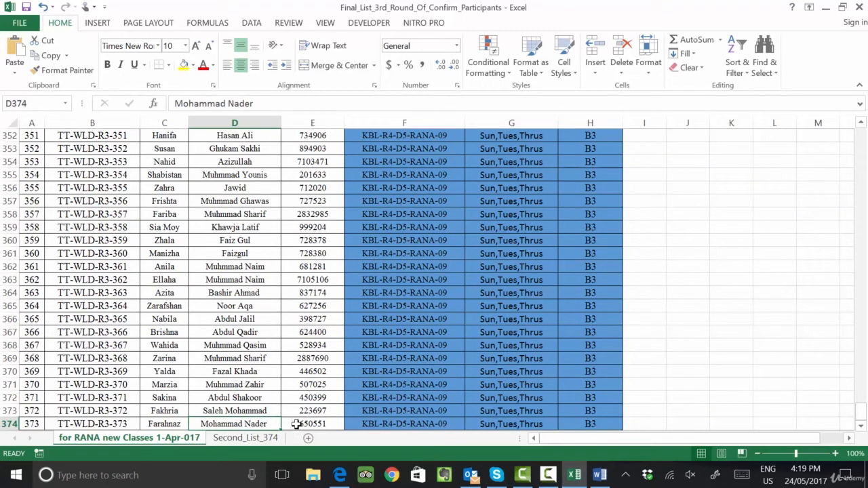
pyautogui.click(602, 477)
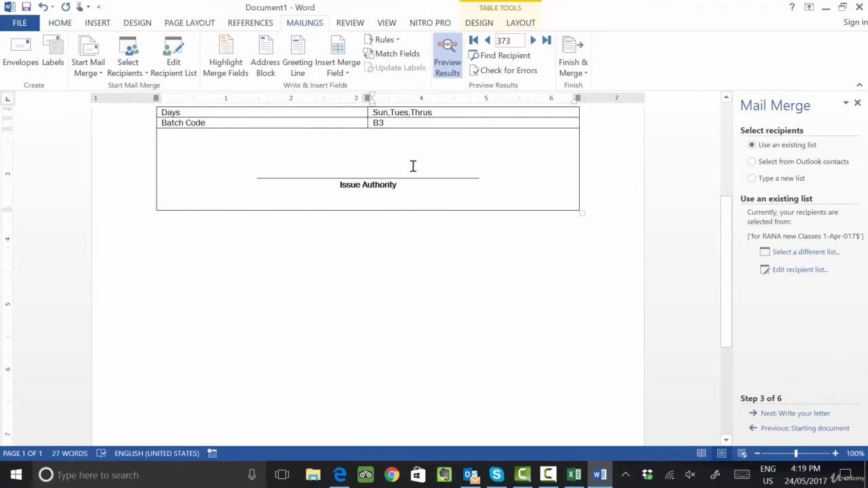
pyautogui.scroll(5, 413, 167)
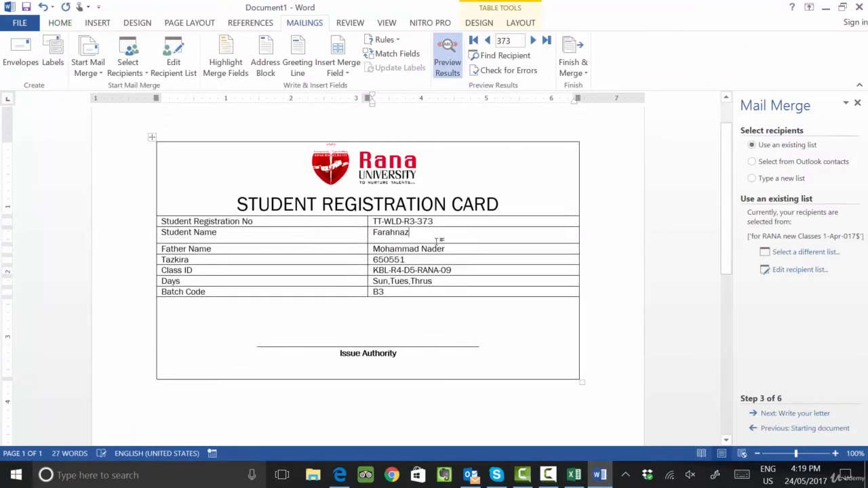
pyautogui.moveTo(448, 249); pyautogui.dragTo(411, 249)
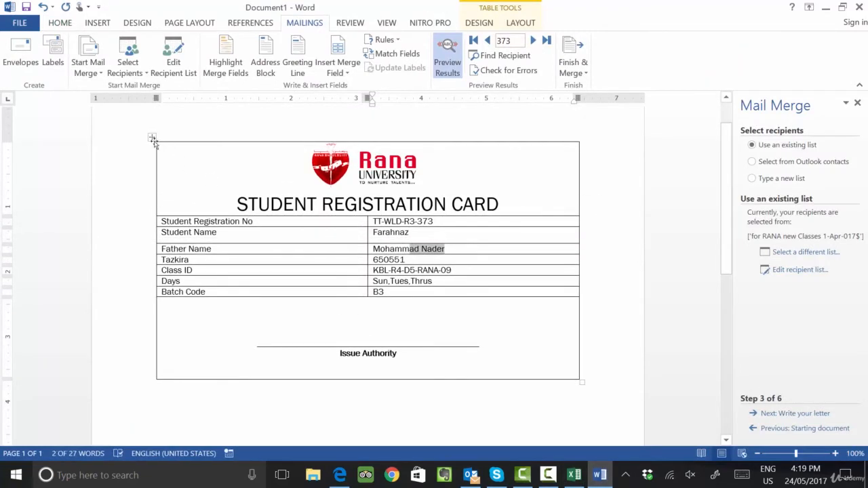
# - Set the text of the whole registration card table to Cambria at size 14
pyautogui.click(151, 137)
pyautogui.click(59, 23)
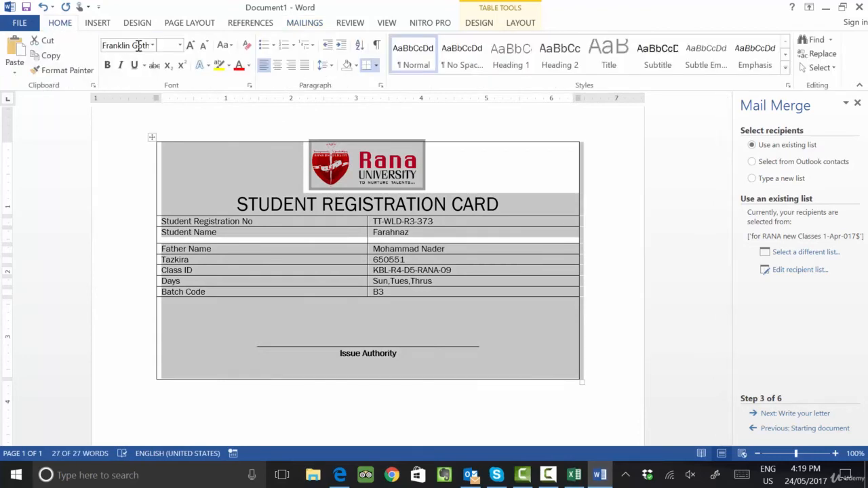
pyautogui.click(153, 45)
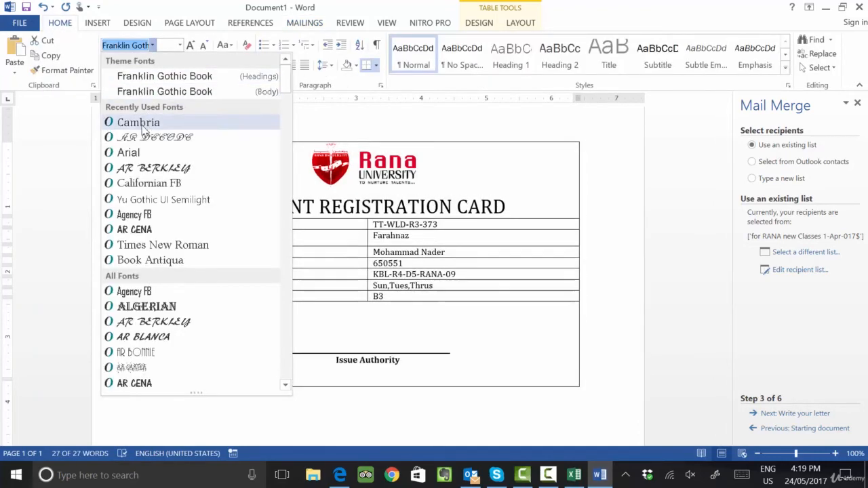
pyautogui.click(138, 122)
pyautogui.click(180, 45)
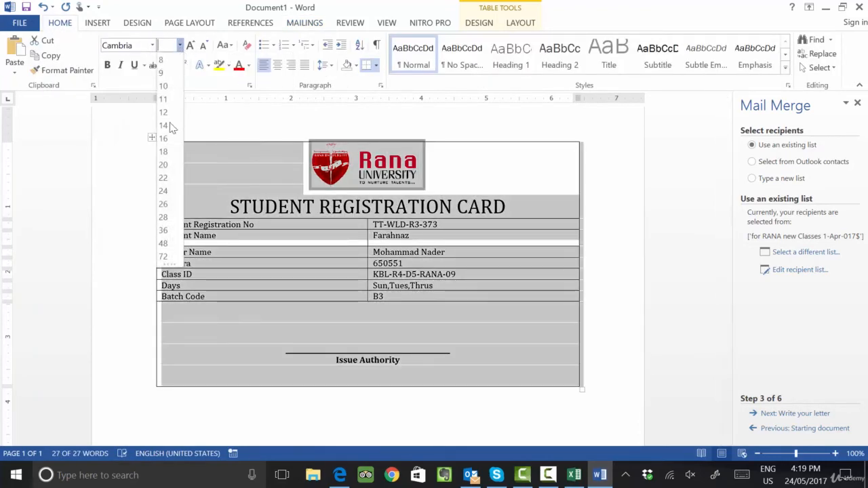
pyautogui.click(169, 128)
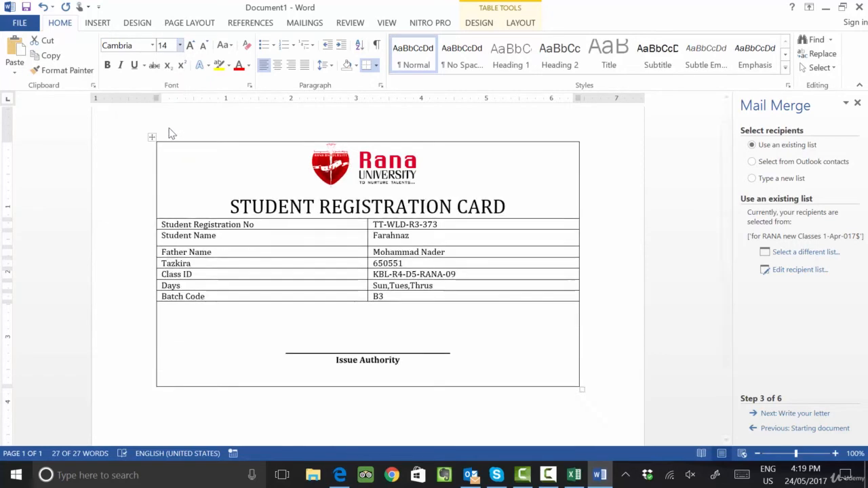
pyautogui.click(608, 165)
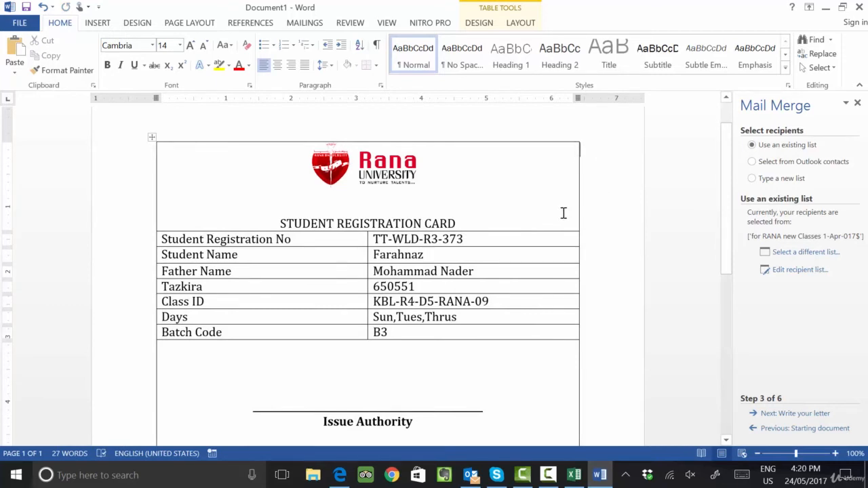
# - Merge the cards to the printer for records 1 to 100
pyautogui.click(296, 24)
pyautogui.click(576, 74)
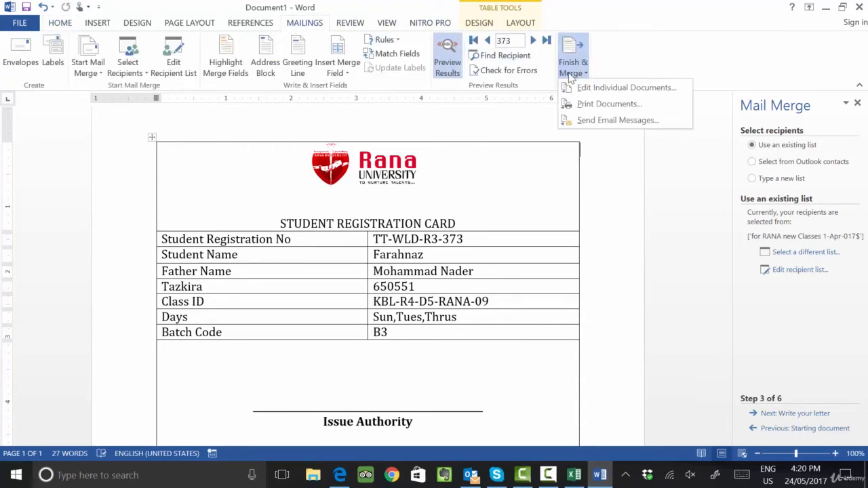
pyautogui.click(592, 106)
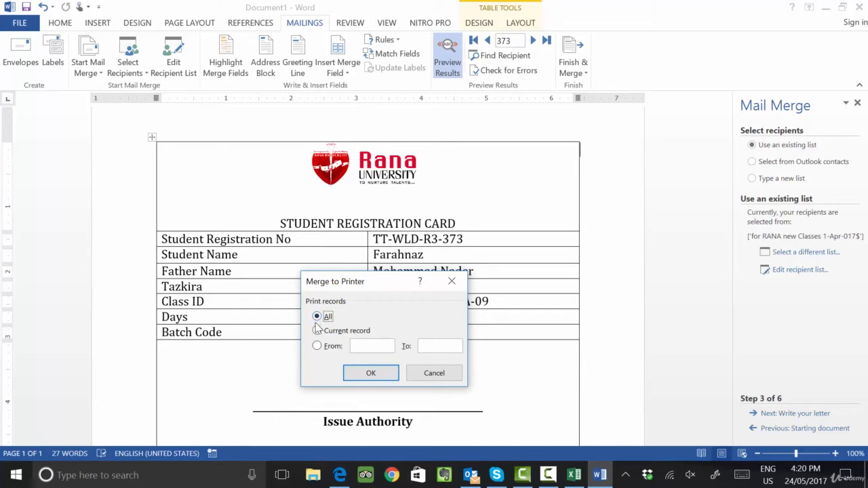
pyautogui.click(323, 347)
pyautogui.write('1')
pyautogui.click(434, 346)
pyautogui.write('100')
pyautogui.click(366, 375)
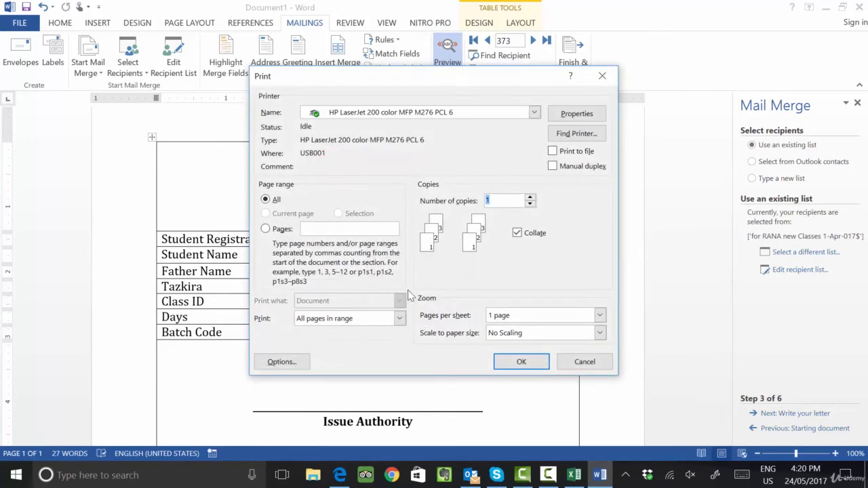
# - Choose Microsoft Print to PDF as the printer and leave the print settings without printing
pyautogui.click(392, 114)
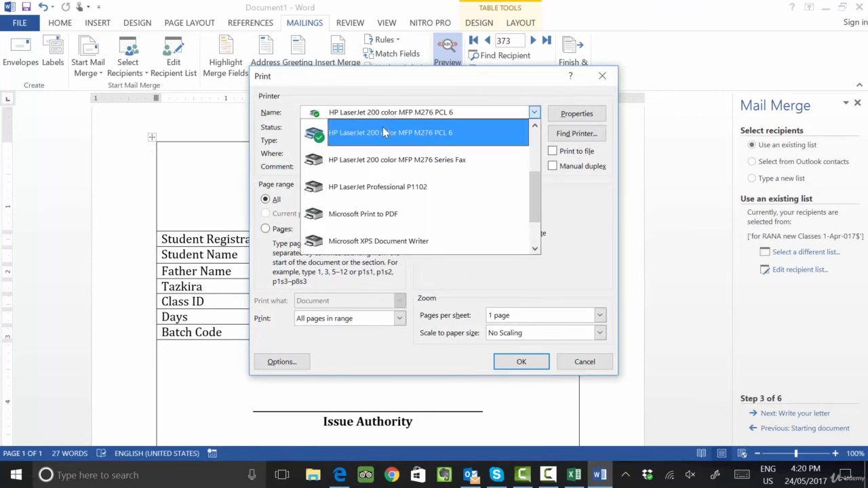
pyautogui.click(383, 131)
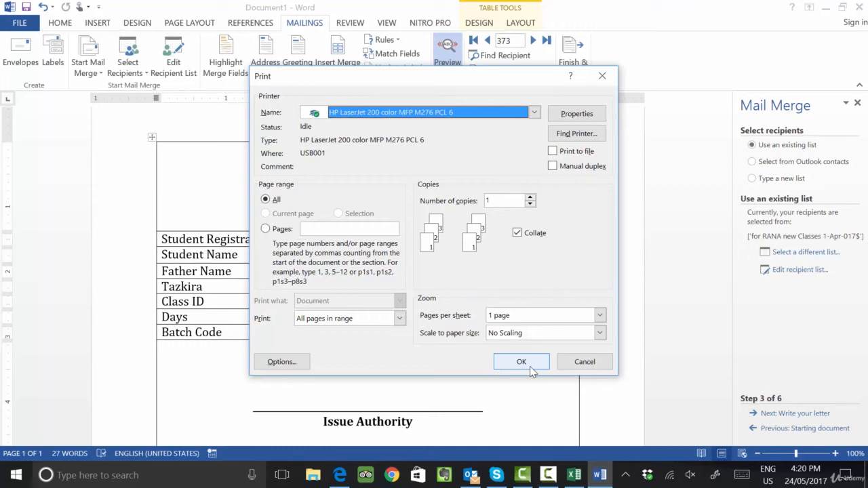
pyautogui.click(413, 113)
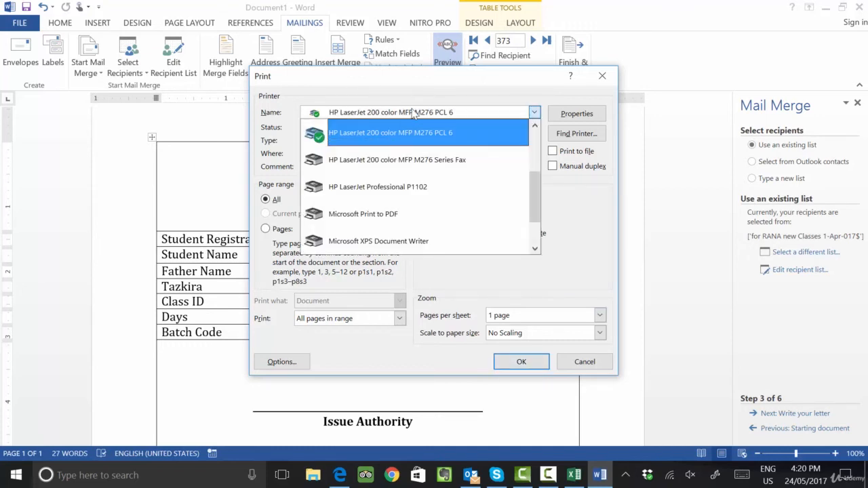
pyautogui.moveTo(533, 180); pyautogui.dragTo(532, 132)
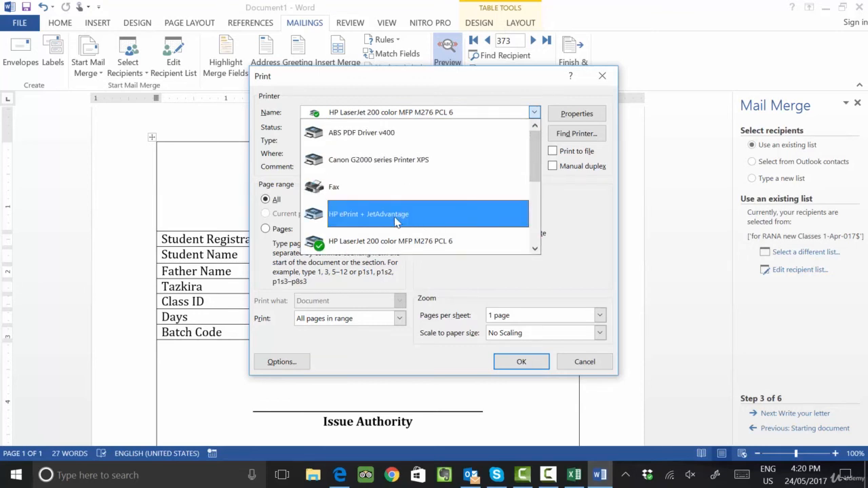
pyautogui.scroll(-5, 397, 216)
pyautogui.scroll(-1, 396, 208)
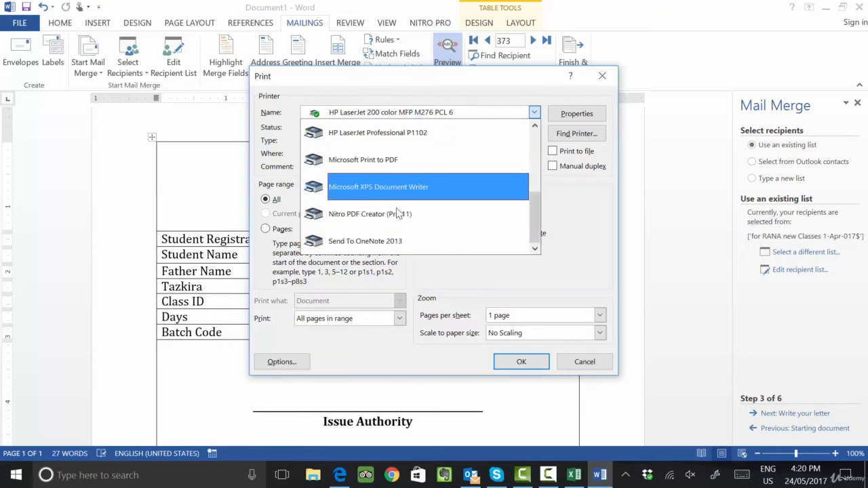
pyautogui.click(346, 162)
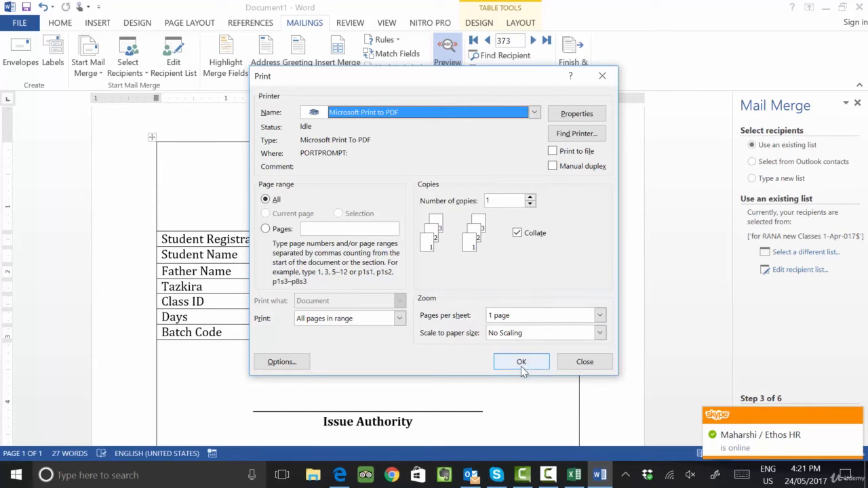
pyautogui.click(573, 364)
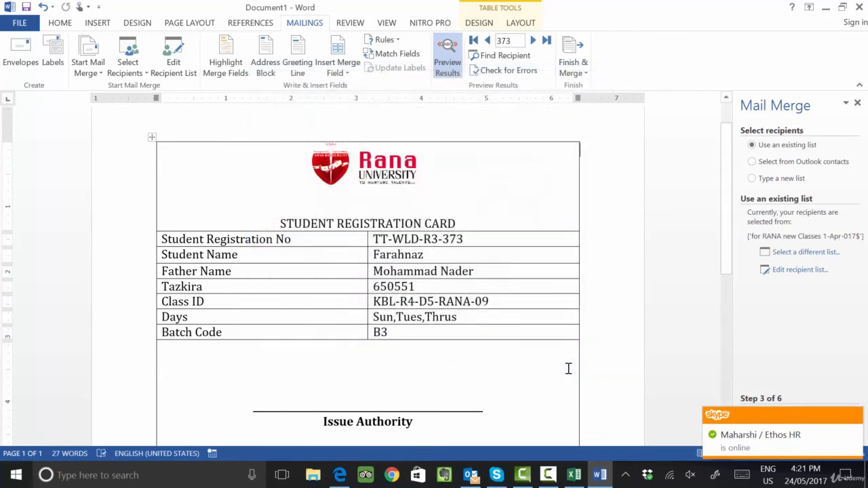
# - Merge records 1 to 200 to the Microsoft Print to PDF printer with the page range set to page 1
pyautogui.click(574, 68)
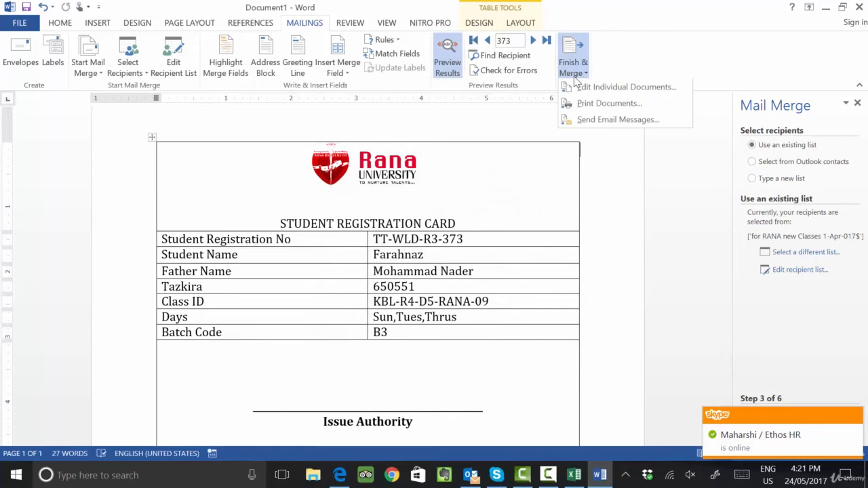
pyautogui.click(597, 103)
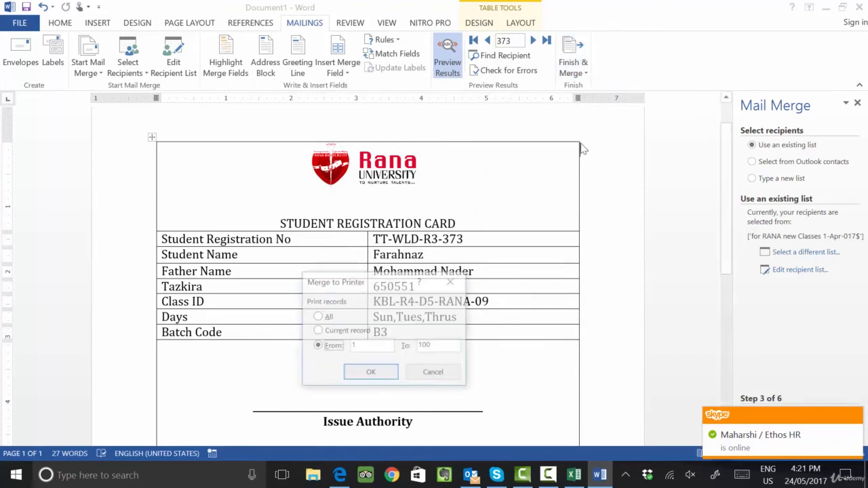
pyautogui.doubleClick(428, 346)
pyautogui.write('200')
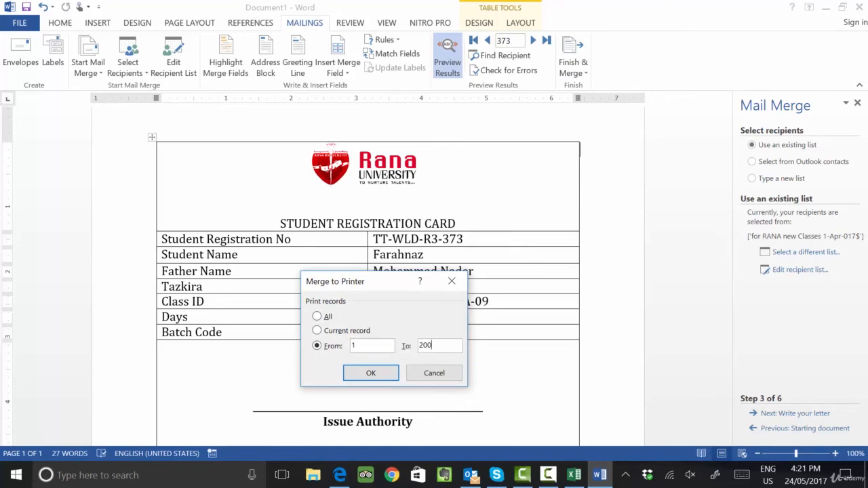
pyautogui.click(373, 375)
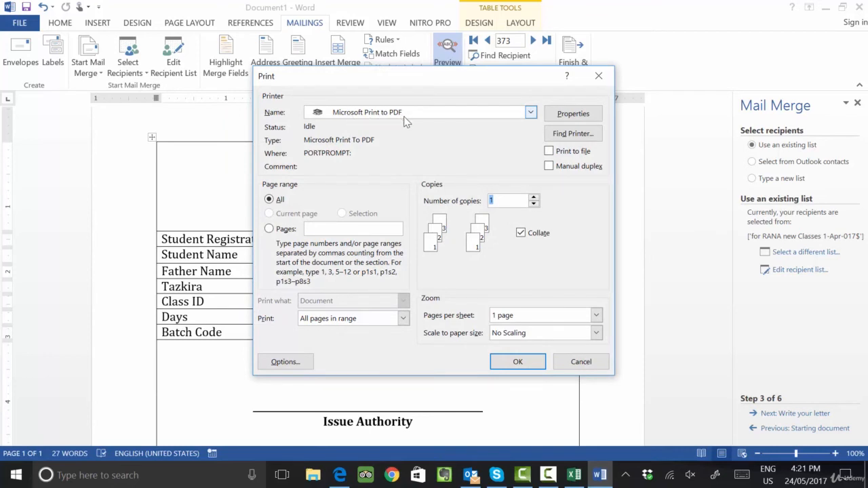
pyautogui.click(269, 230)
pyautogui.write('1')
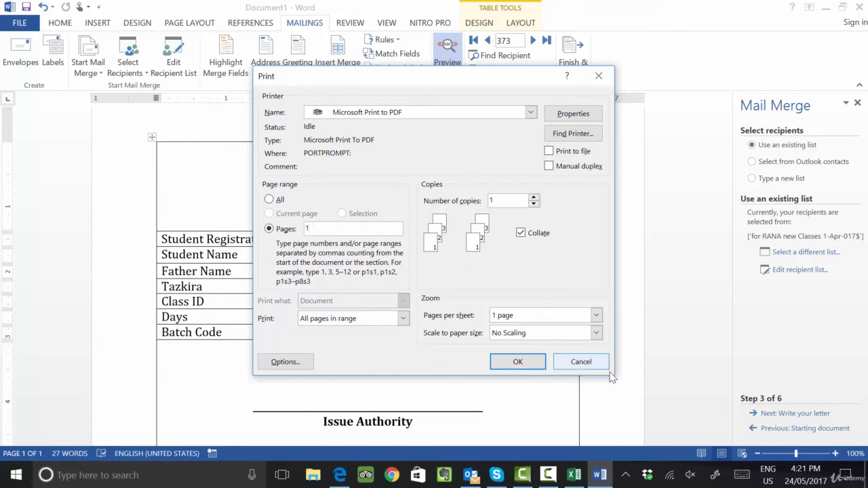
pyautogui.click(519, 362)
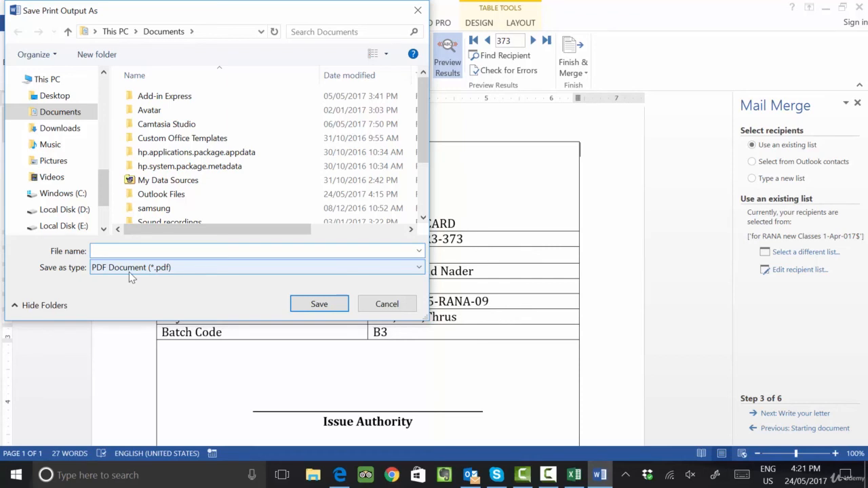
# - Save the PDF output to the Desktop as Registration_Card
pyautogui.click(52, 97)
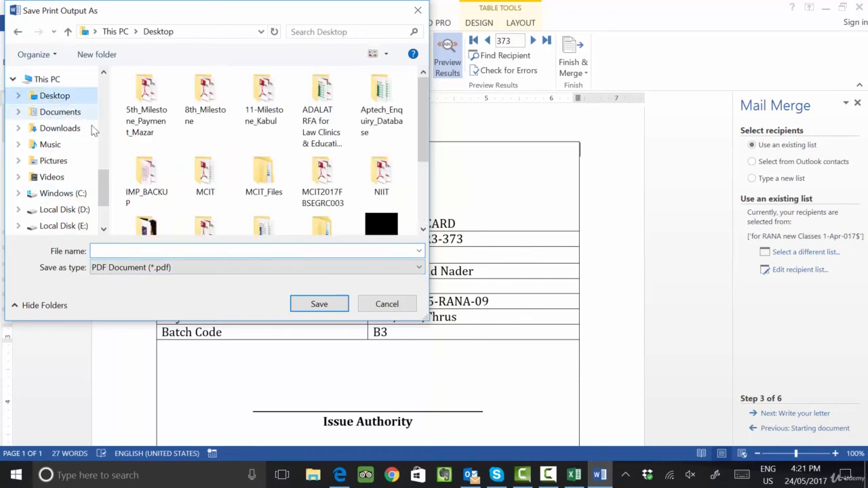
pyautogui.write('Regist')
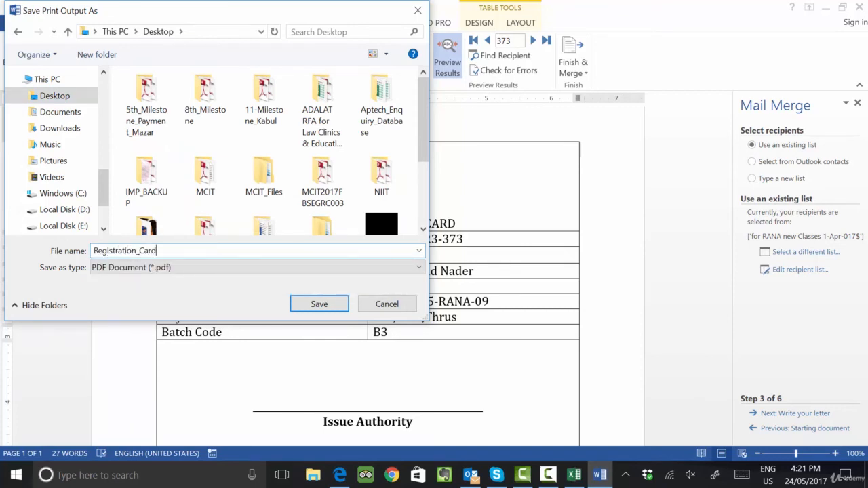
pyautogui.write('ration_Card')
pyautogui.click(313, 304)
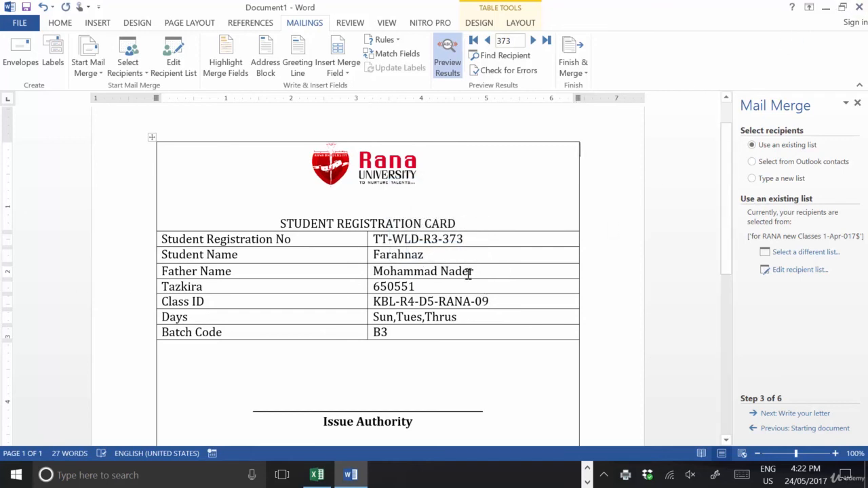
# - Open the saved Registration_Card PDF from the desktop in Adobe Reader and look through the first merged cards
pyautogui.moveTo(382, 234); pyautogui.dragTo(491, 332)
pyautogui.moveTo(486, 280); pyautogui.dragTo(504, 343)
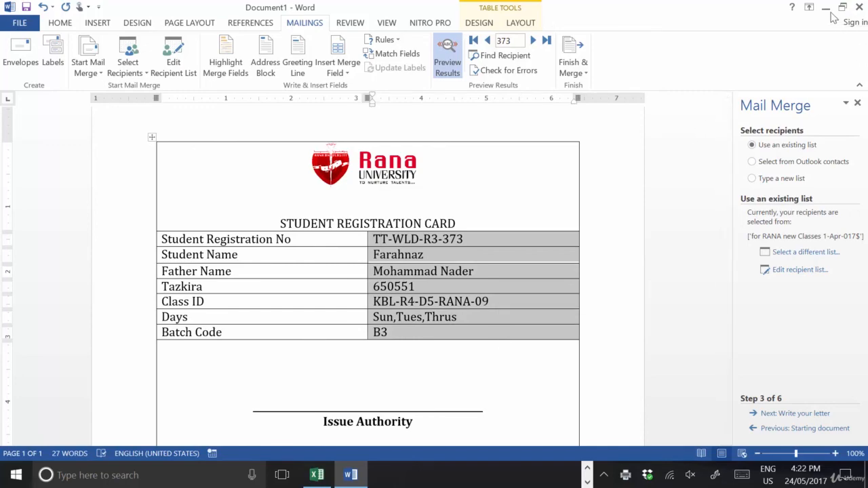
pyautogui.click(826, 7)
pyautogui.click(825, 7)
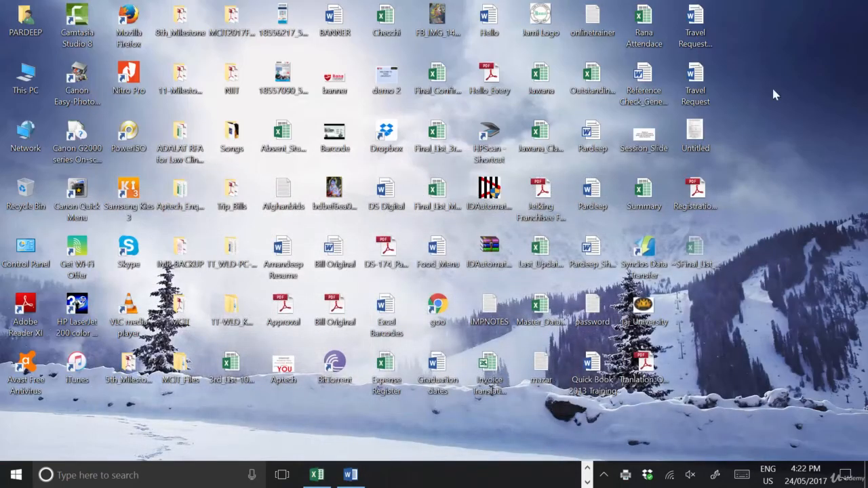
pyautogui.doubleClick(697, 204)
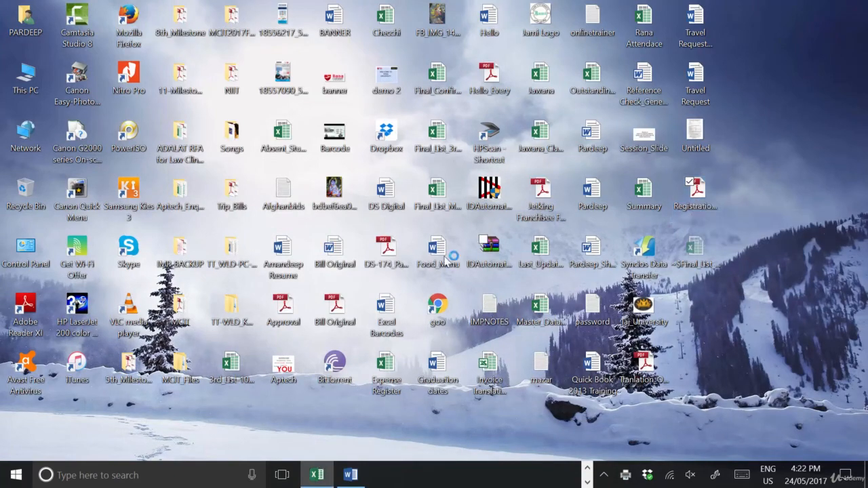
pyautogui.scroll(-5, 412, 168)
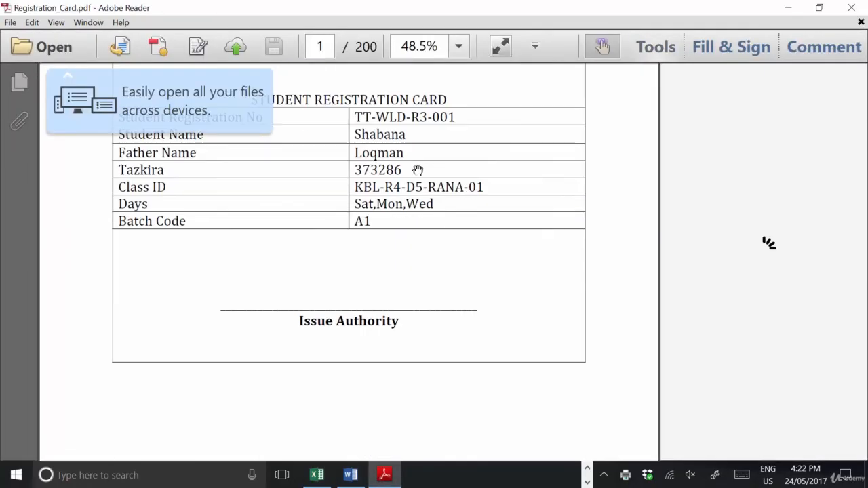
pyautogui.scroll(-5, 376, 142)
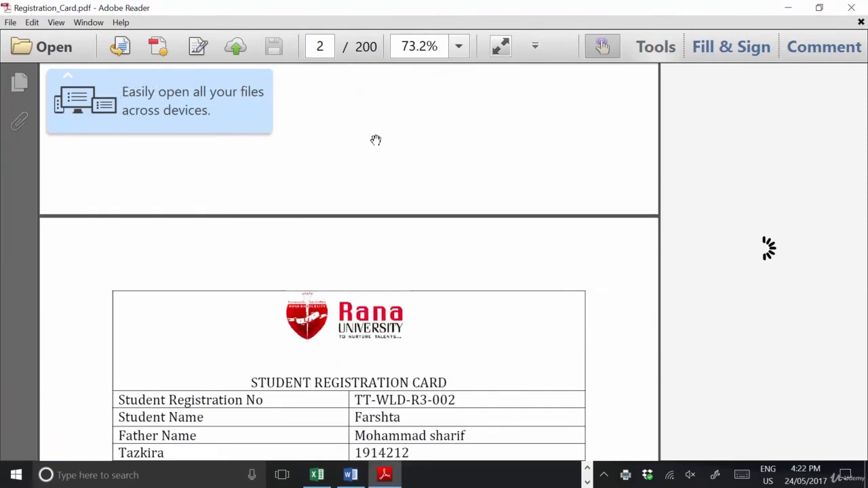
pyautogui.scroll(-3, 393, 144)
pyautogui.scroll(1, 449, 170)
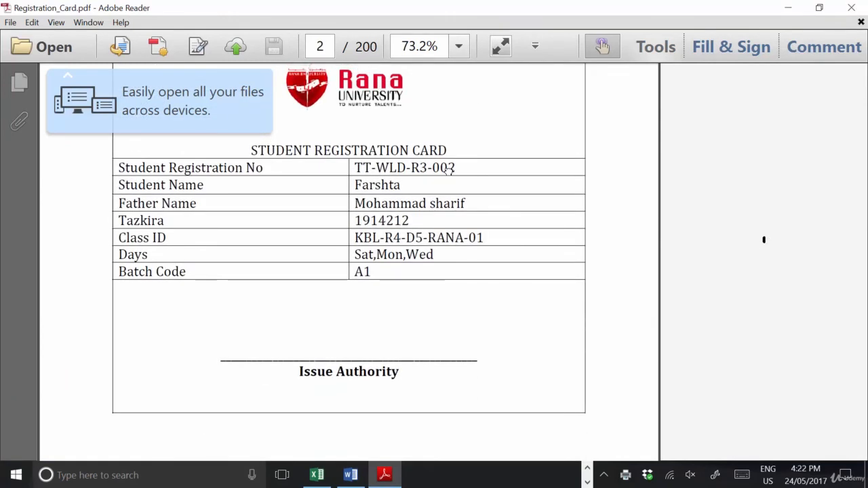
pyautogui.scroll(-15, 445, 170)
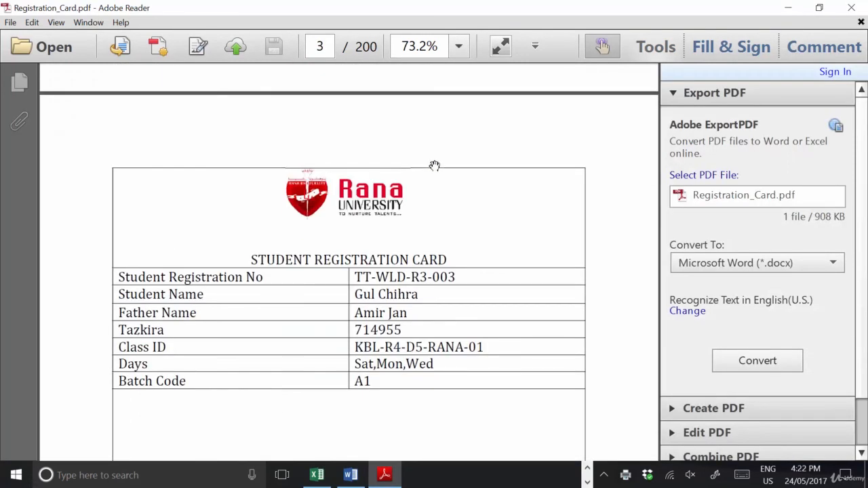
pyautogui.scroll(-12, 431, 155)
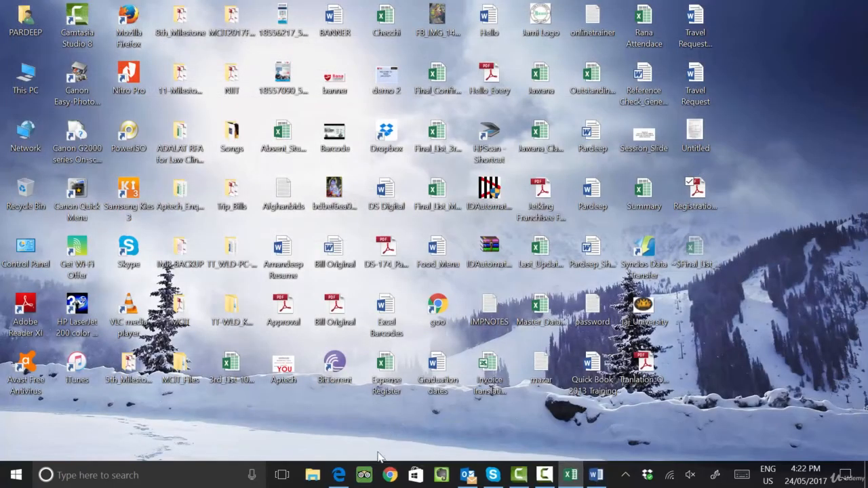
# - Switch back to Word and turn on highlighting of the merge fields in the registration card
pyautogui.click(596, 475)
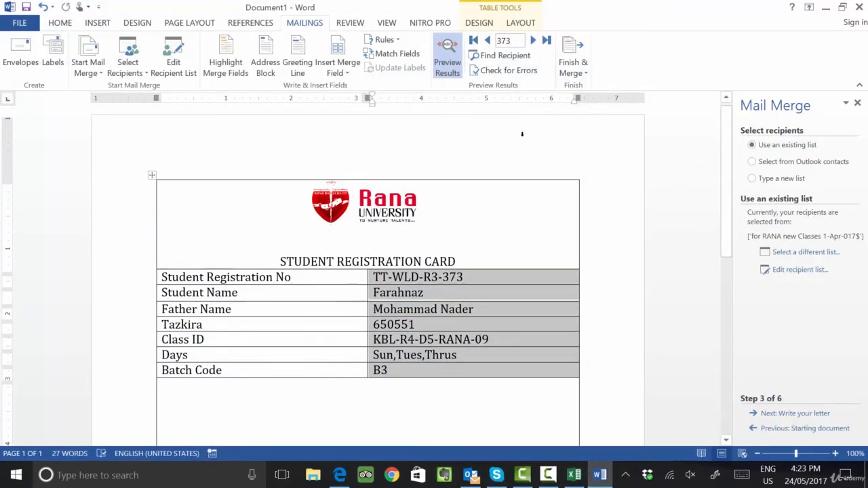
pyautogui.click(231, 70)
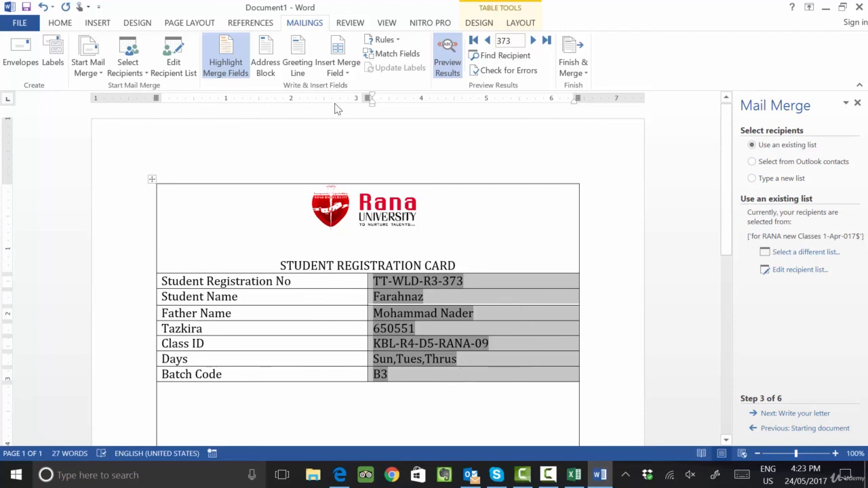
# - Exclude the first recipient from the mail merge list and check the registration number on the previewed card
pyautogui.click(173, 68)
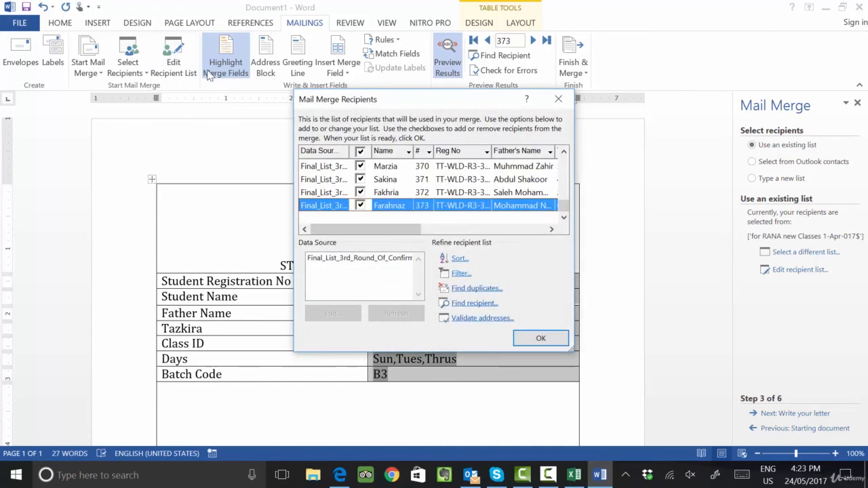
pyautogui.scroll(5, 368, 166)
pyautogui.scroll(20, 369, 166)
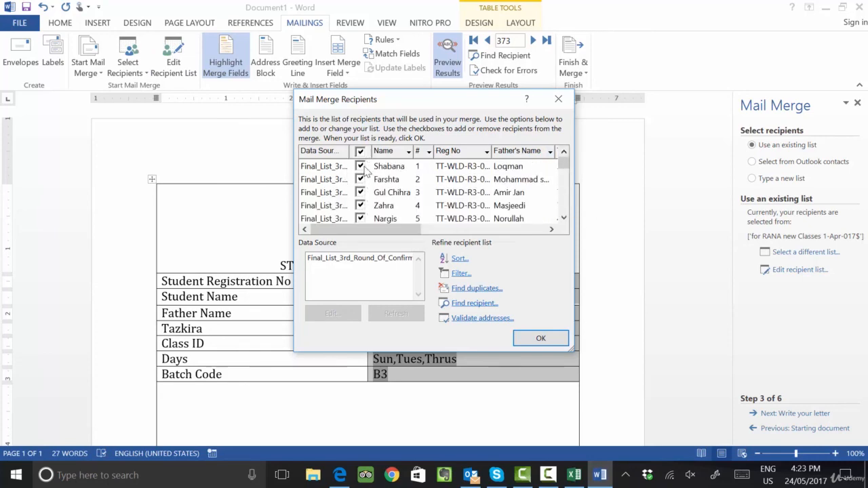
pyautogui.click(359, 166)
pyautogui.click(541, 339)
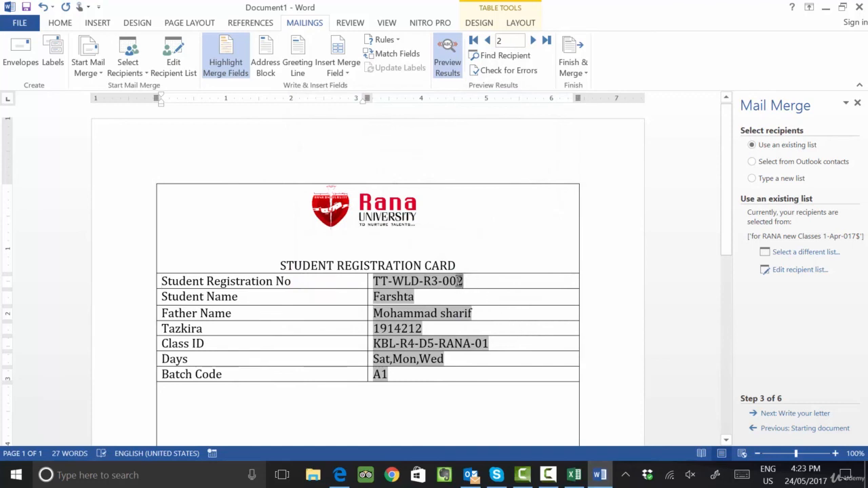
pyautogui.doubleClick(461, 281)
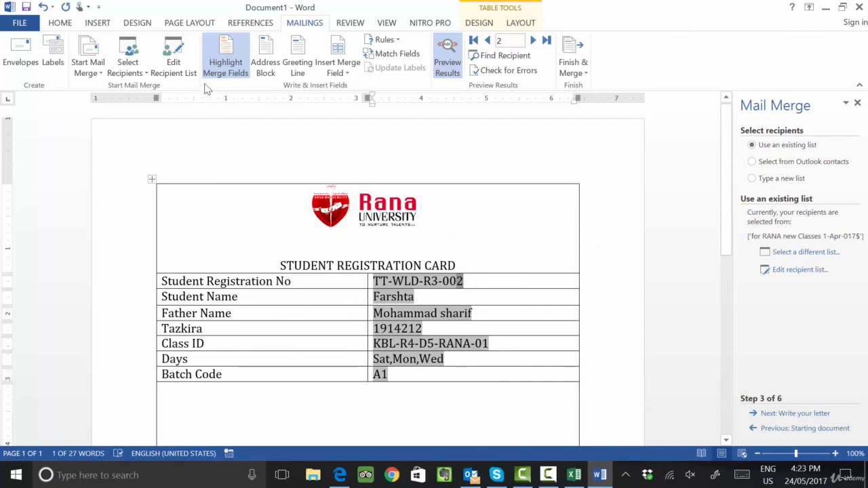
# - Include the first recipient in the mail merge list again
pyautogui.click(173, 64)
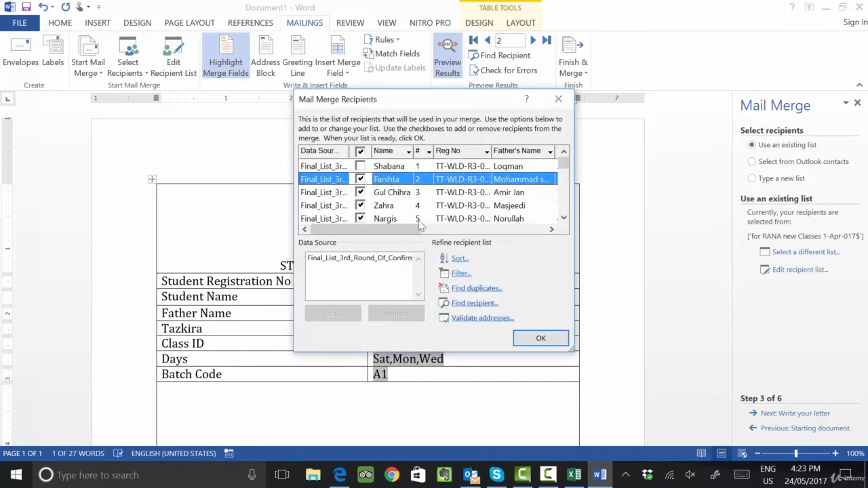
pyautogui.click(541, 338)
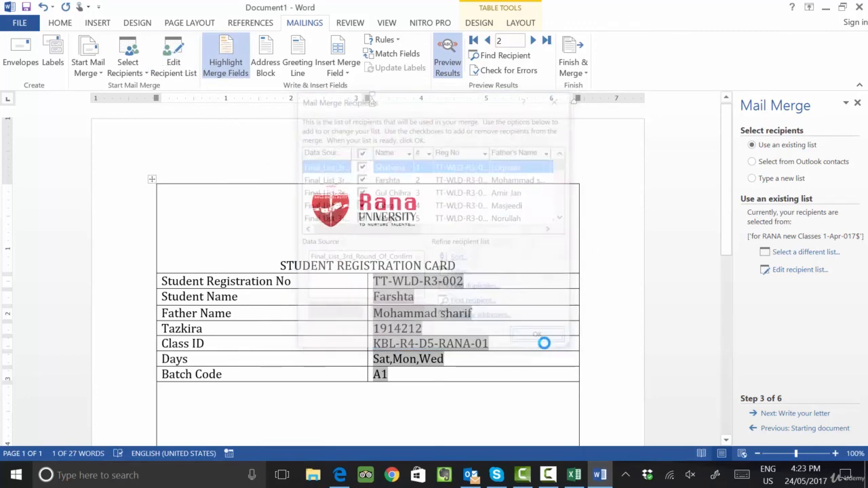